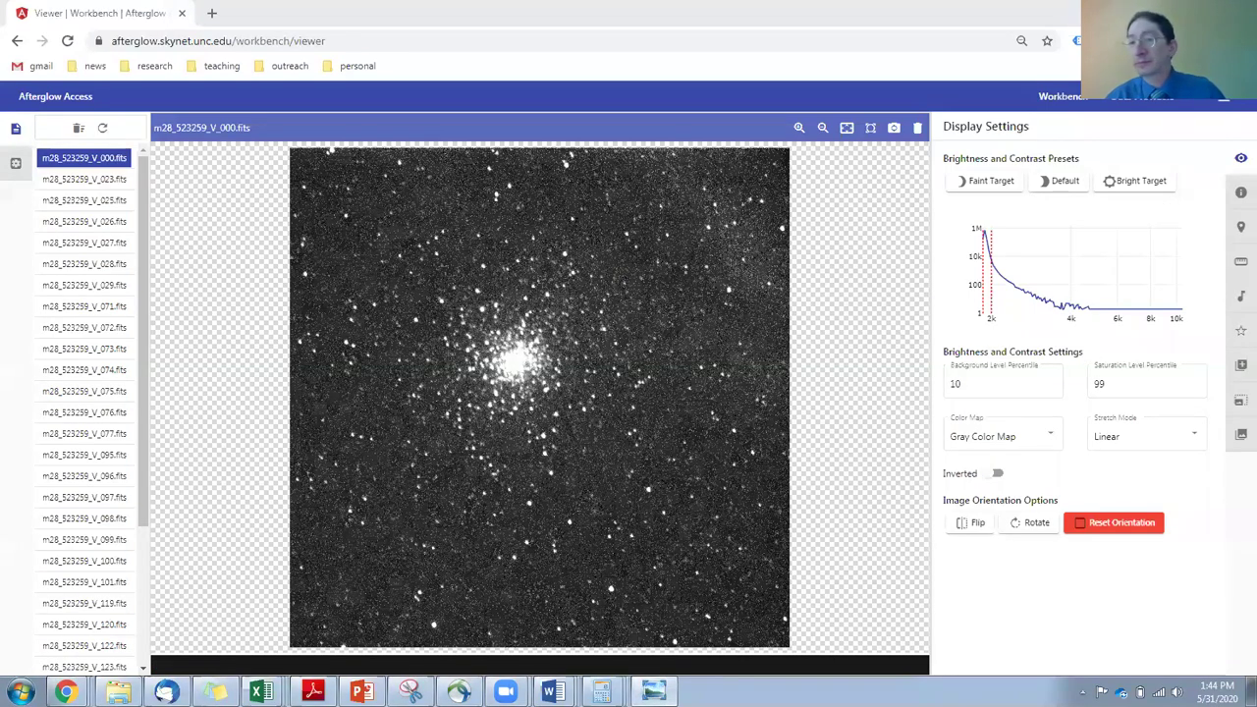
Consult the lab5_rev5 finder chart and invert the display of m28_523259_V_000.fits to match its dark-on-light view.
{"action": "key", "text": "alt+Tab"}
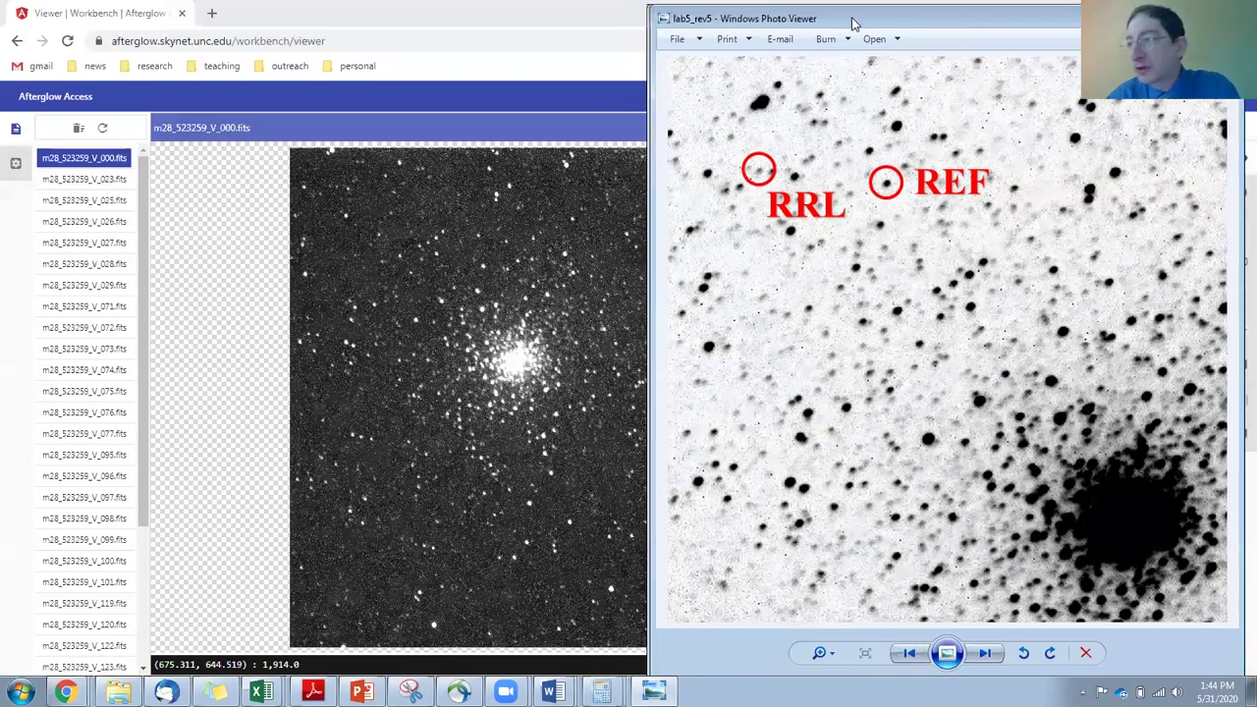
{"action": "left_click", "coordinate": [1149, 19]}
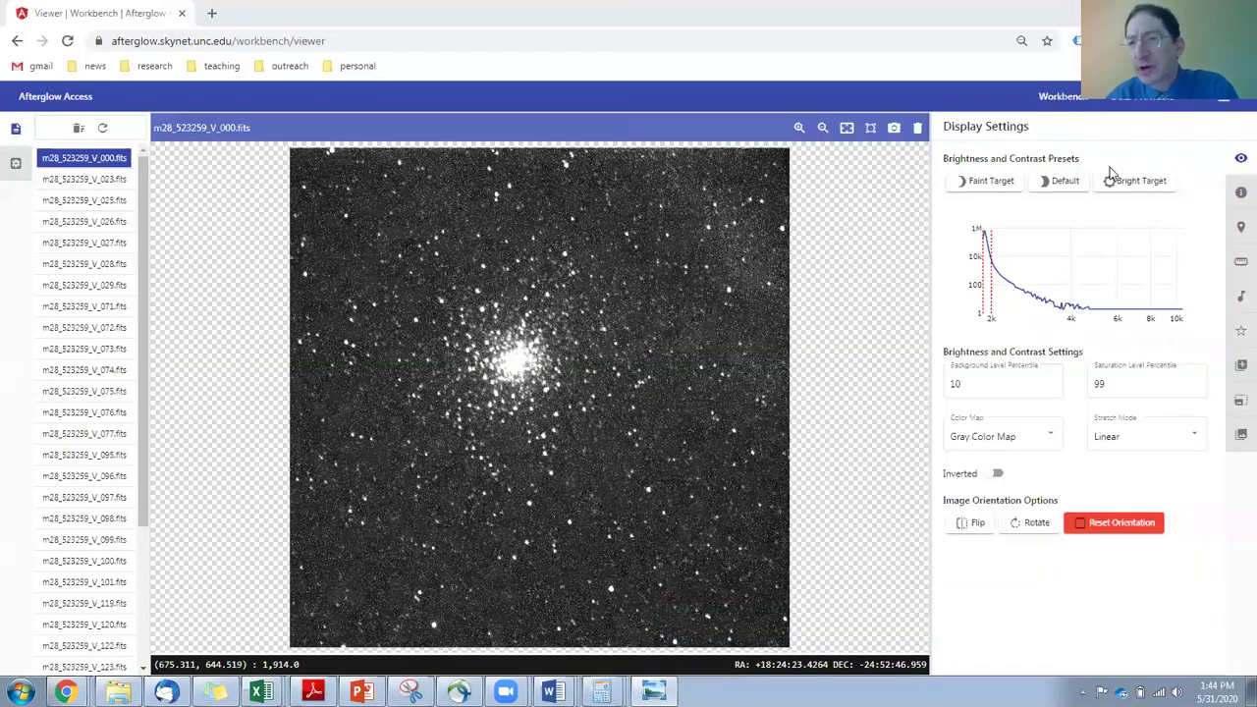
{"action": "left_click", "coordinate": [998, 476]}
{"action": "scroll", "coordinate": [409, 337], "scroll_direction": "up", "scroll_amount": 3}
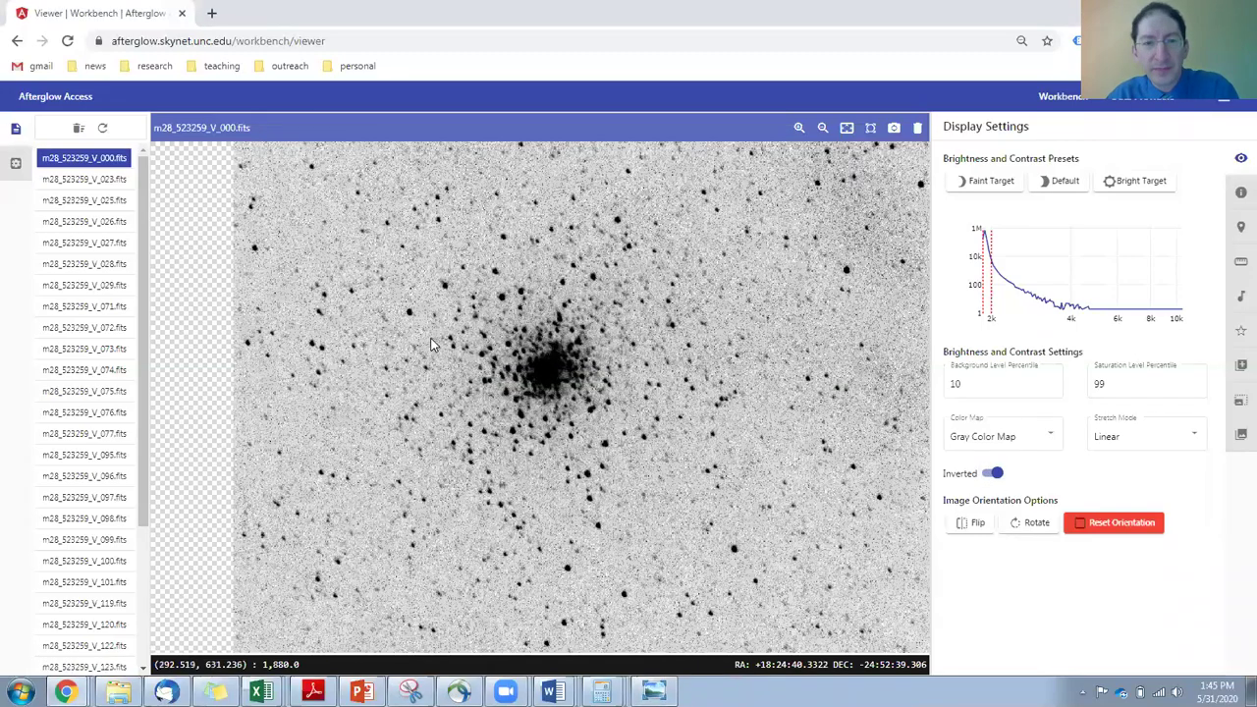
{"action": "left_click_drag", "start_coordinate": [439, 351], "coordinate": [535, 544]}
{"action": "scroll", "coordinate": [534, 543], "scroll_direction": "up", "scroll_amount": 1}
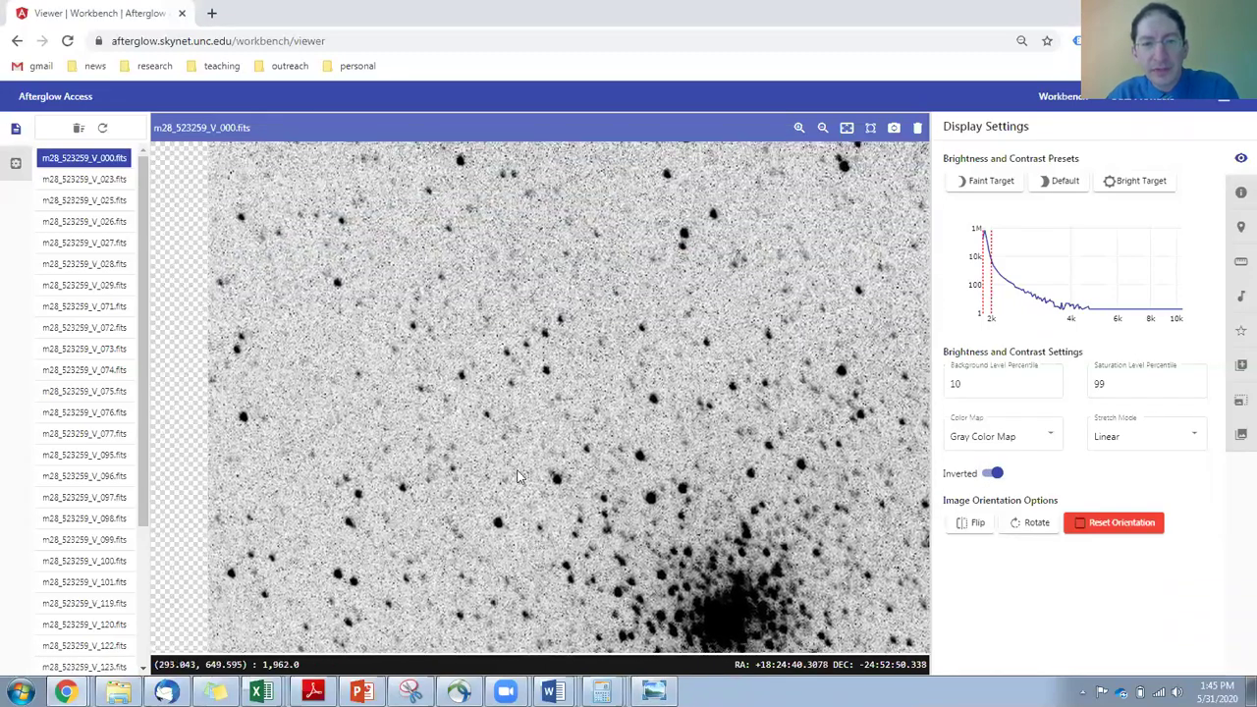
{"action": "scroll", "coordinate": [520, 478], "scroll_direction": "down", "scroll_amount": 2}
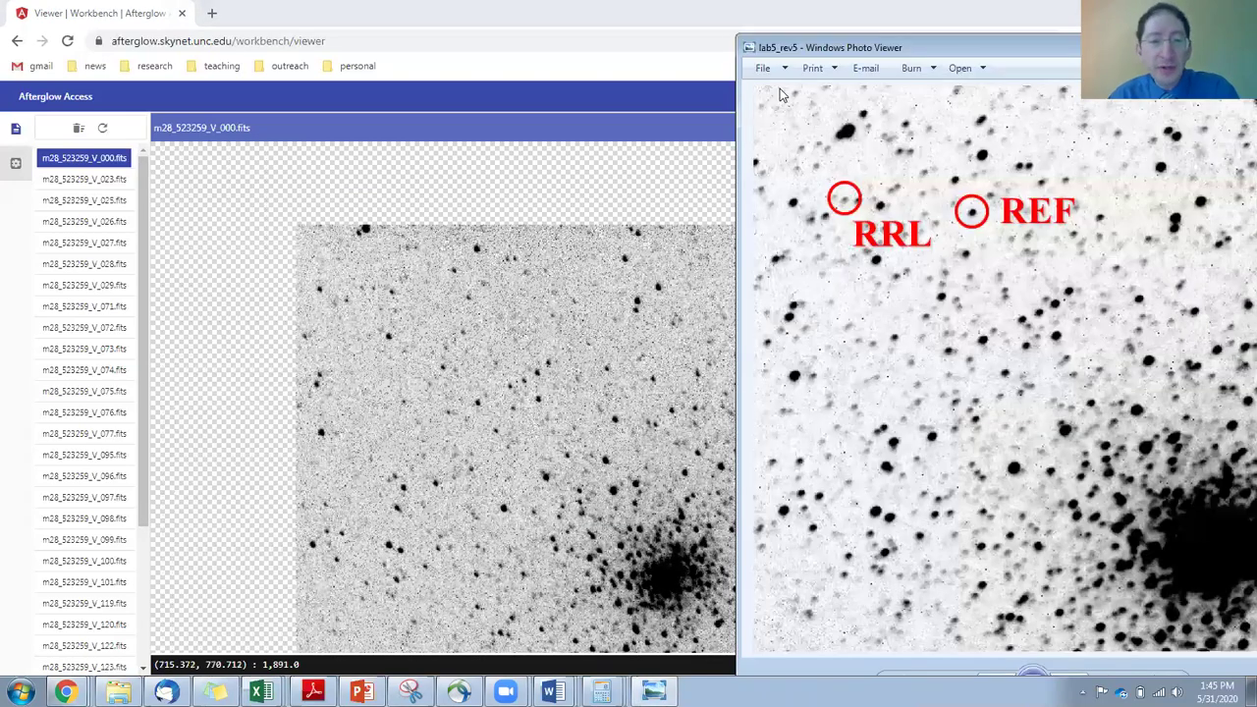
Compare the lab5_rev5 finder chart with the star field northwest of the cluster in m28_523259_V_000.fits to locate the RRL and REF stars.
{"action": "key", "text": "alt+Tab"}
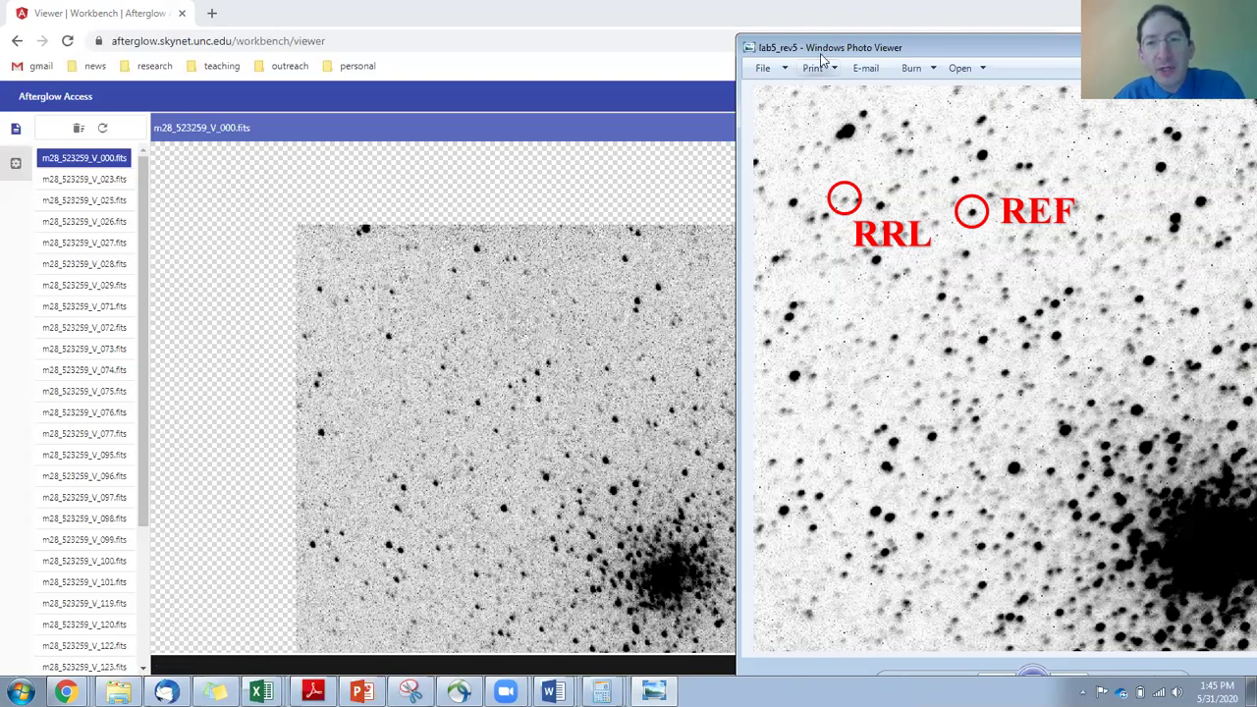
{"action": "left_click_drag", "start_coordinate": [826, 51], "coordinate": [857, 52]}
{"action": "key", "text": "alt+Tab"}
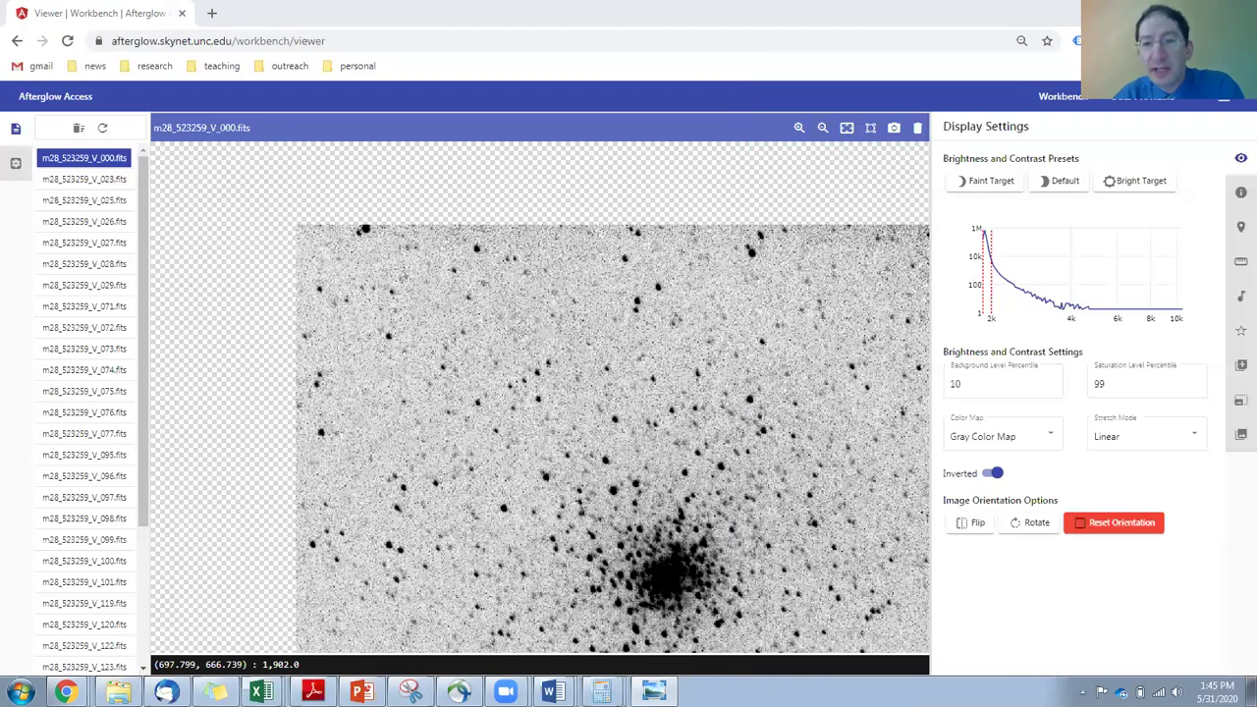
{"action": "key", "text": "alt+Tab"}
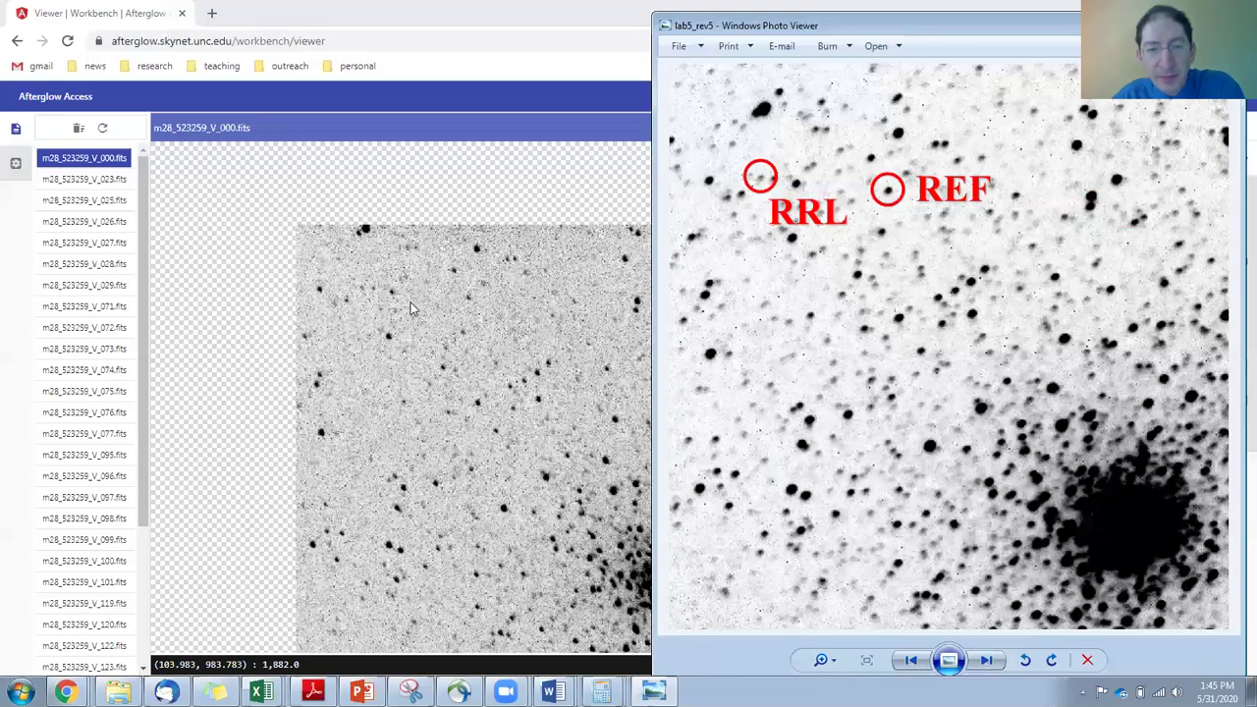
{"action": "left_click_drag", "start_coordinate": [836, 25], "coordinate": [904, 40]}
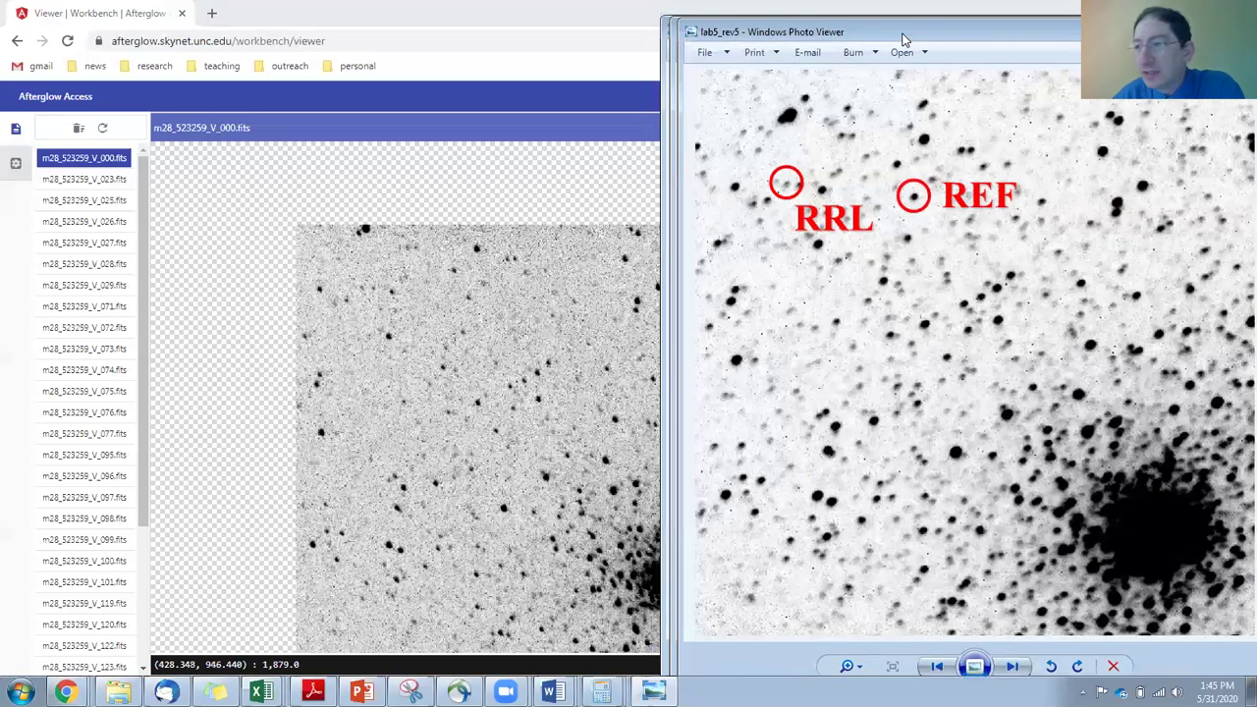
{"action": "left_click", "coordinate": [235, 477]}
{"action": "scroll", "coordinate": [385, 304], "scroll_direction": "up", "scroll_amount": 3}
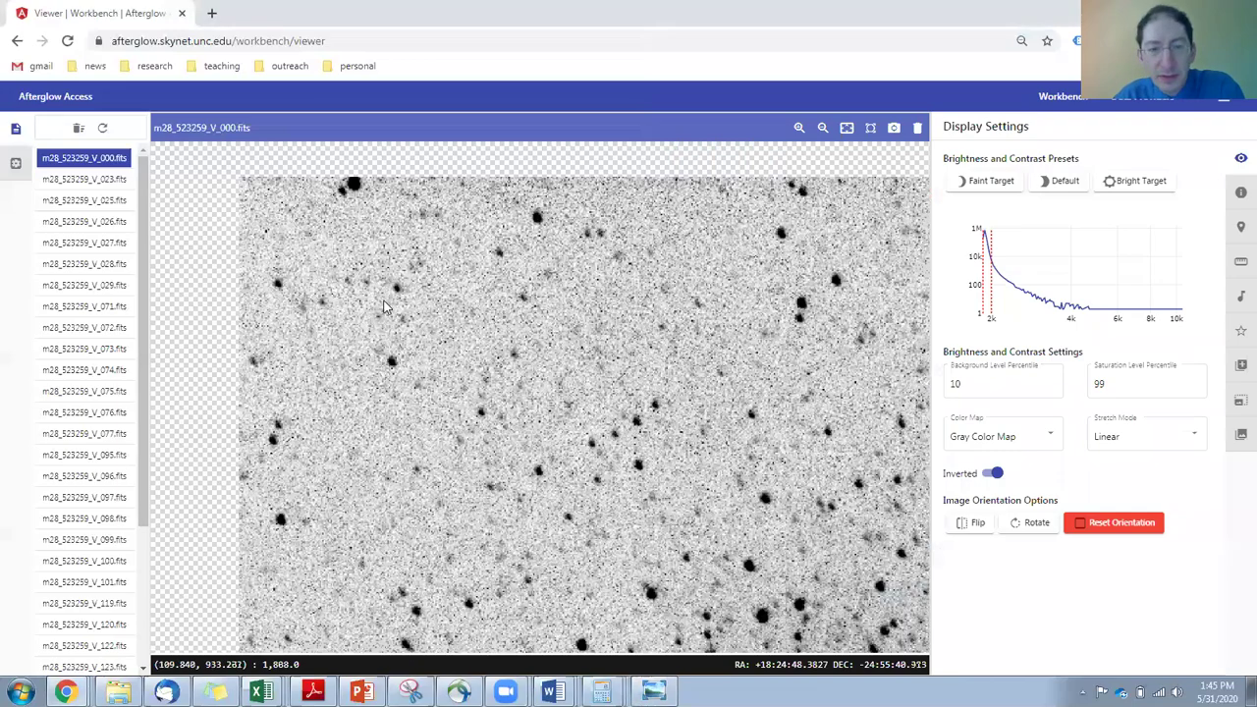
{"action": "scroll", "coordinate": [441, 431], "scroll_direction": "down", "scroll_amount": 1}
{"action": "scroll", "coordinate": [441, 430], "scroll_direction": "up", "scroll_amount": 3}
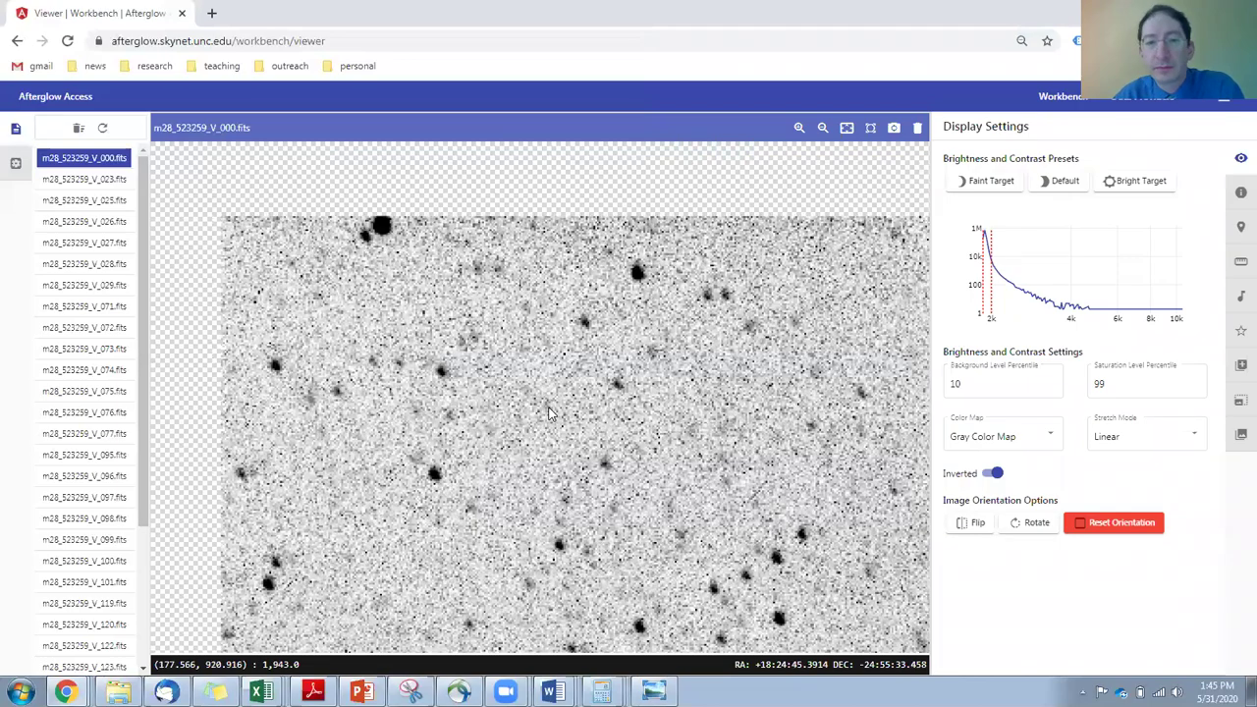
{"action": "left_click_drag", "start_coordinate": [553, 414], "coordinate": [510, 410]}
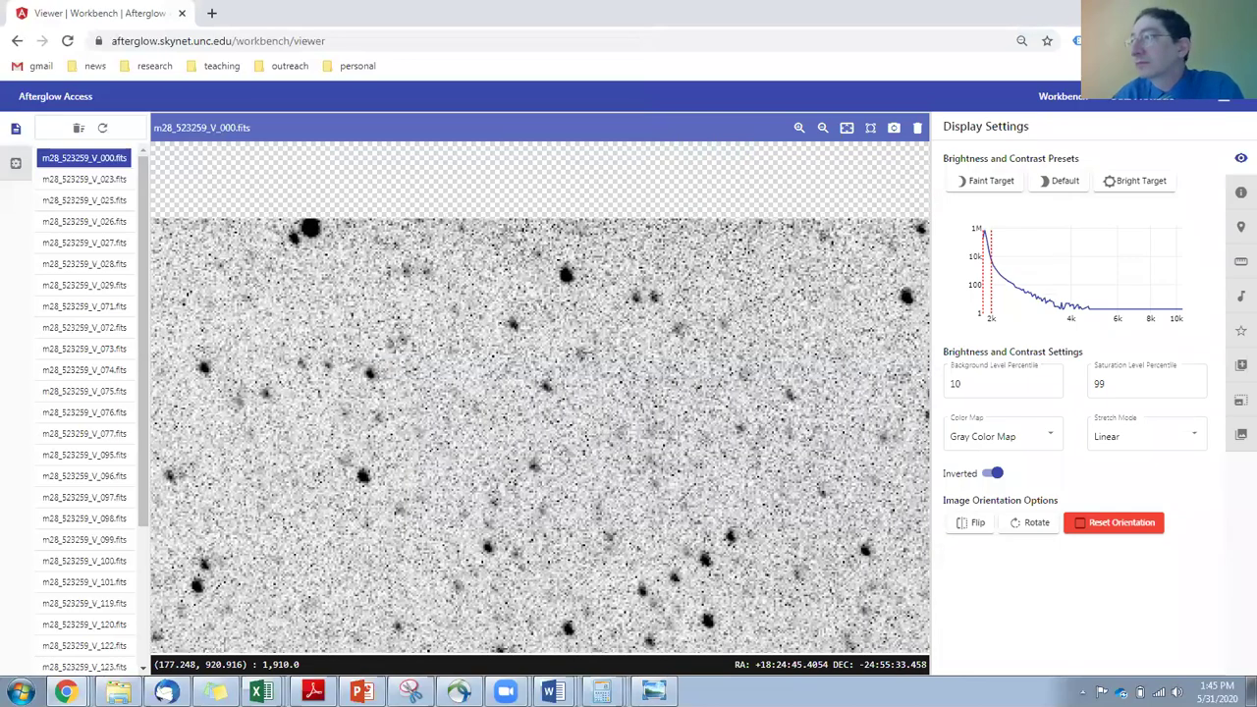
{"action": "scroll", "coordinate": [432, 396], "scroll_direction": "down", "scroll_amount": 2}
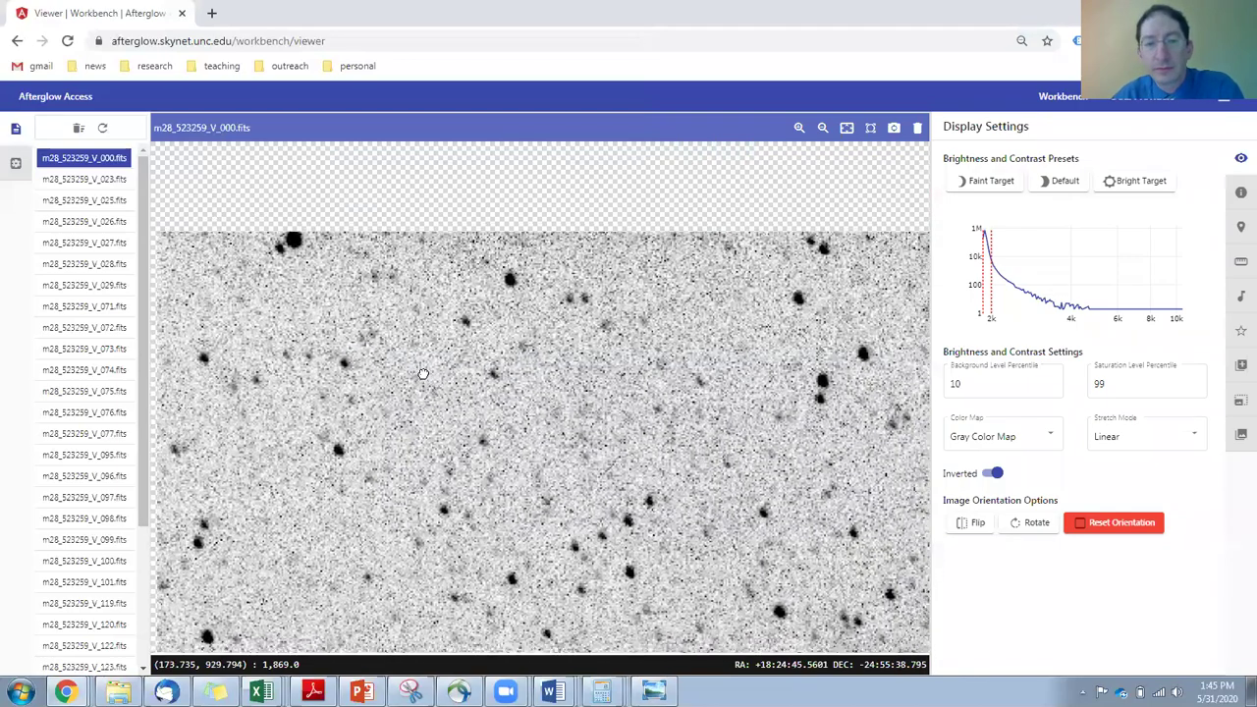
{"action": "scroll", "coordinate": [462, 391], "scroll_direction": "up", "scroll_amount": 2}
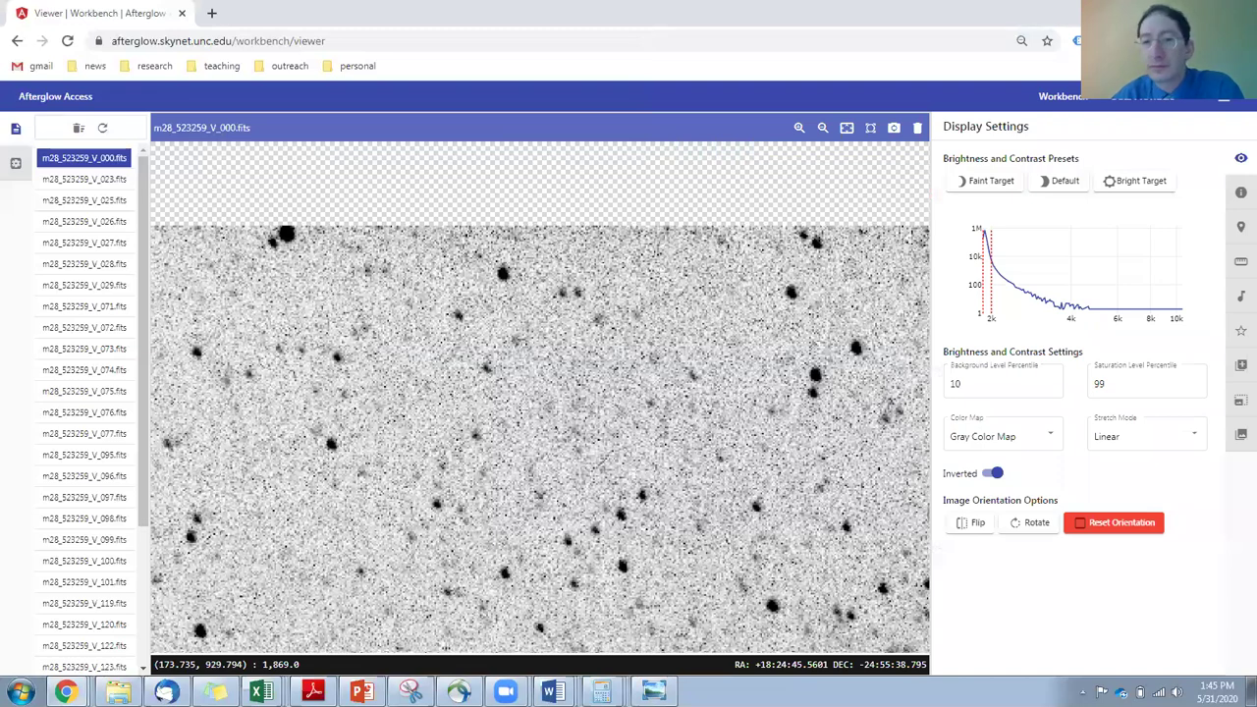
{"action": "key", "text": "alt+Tab"}
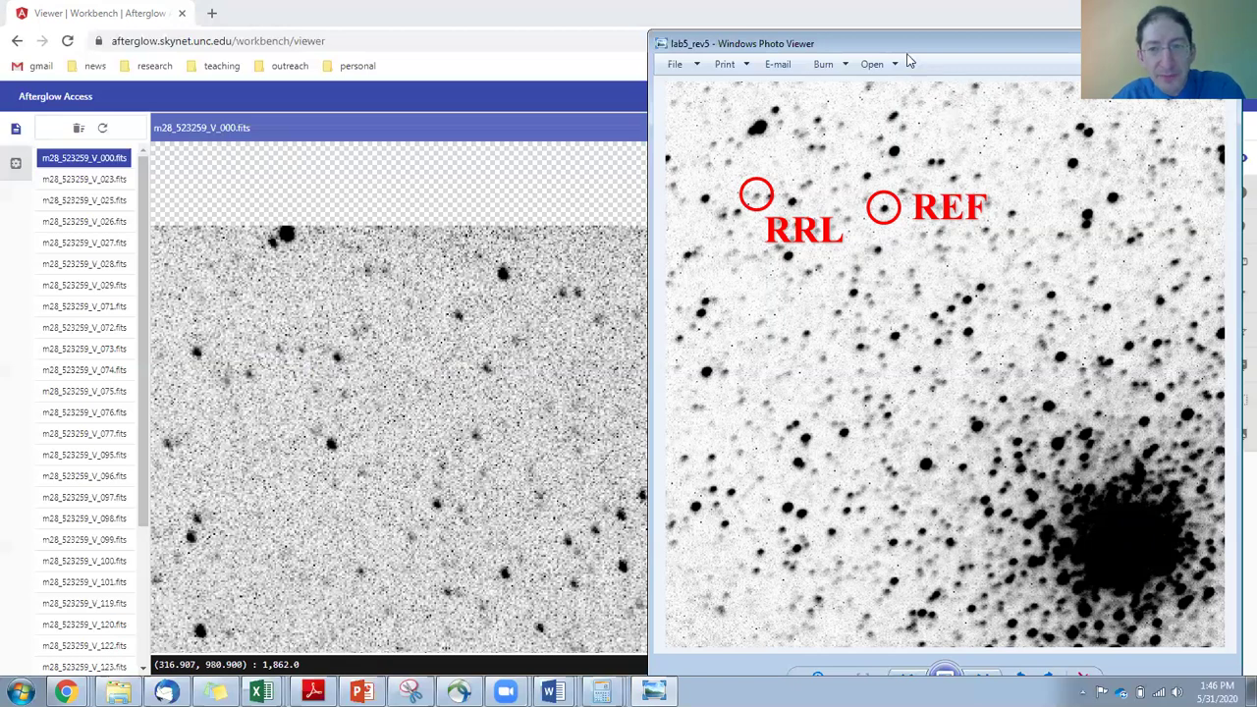
{"action": "left_click_drag", "start_coordinate": [888, 45], "coordinate": [972, 55]}
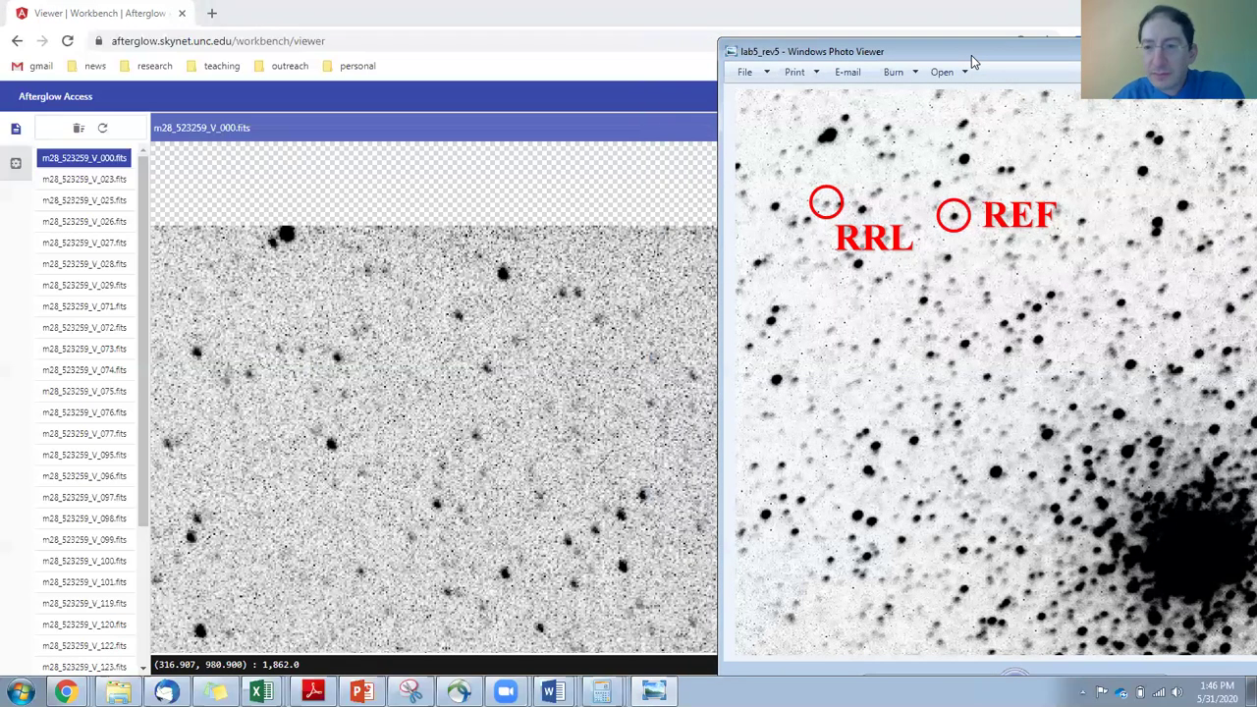
{"action": "key", "text": "alt+Tab"}
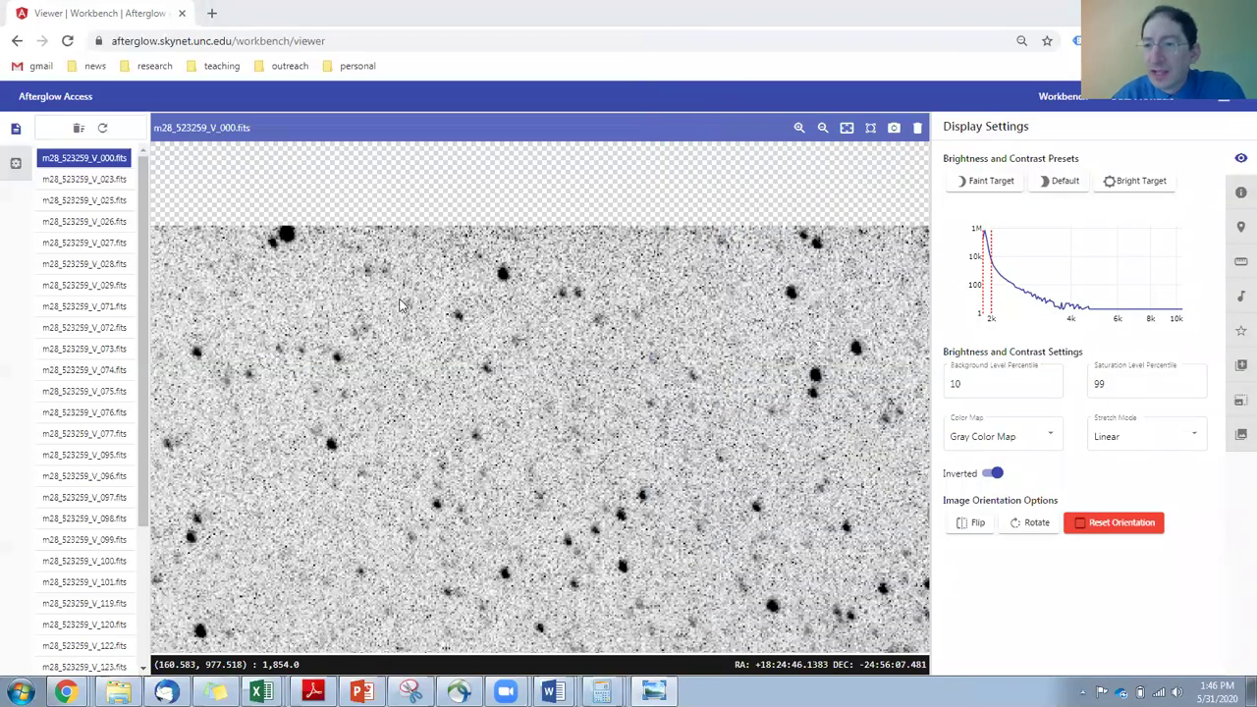
Add photometry sources in m28_523259_V_000.fits on the RRL star first and the REF star second.
{"action": "left_click", "coordinate": [1240, 334]}
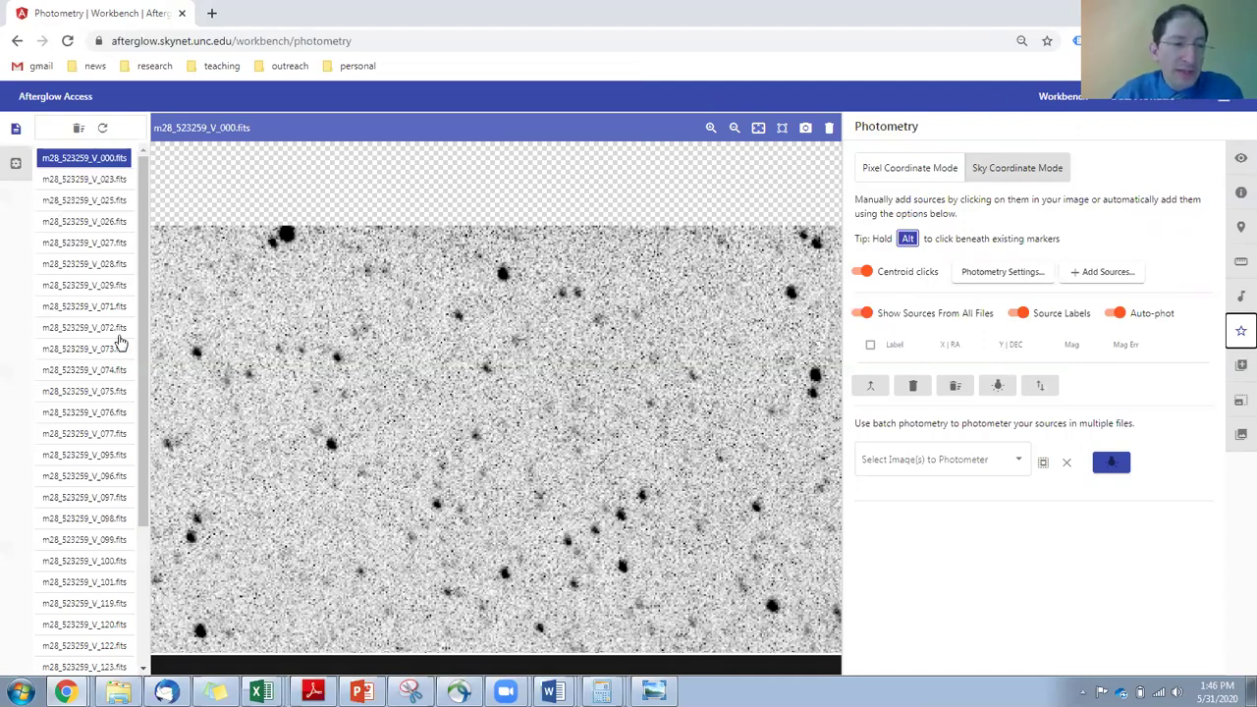
{"action": "left_click_drag", "start_coordinate": [140, 334], "coordinate": [141, 275]}
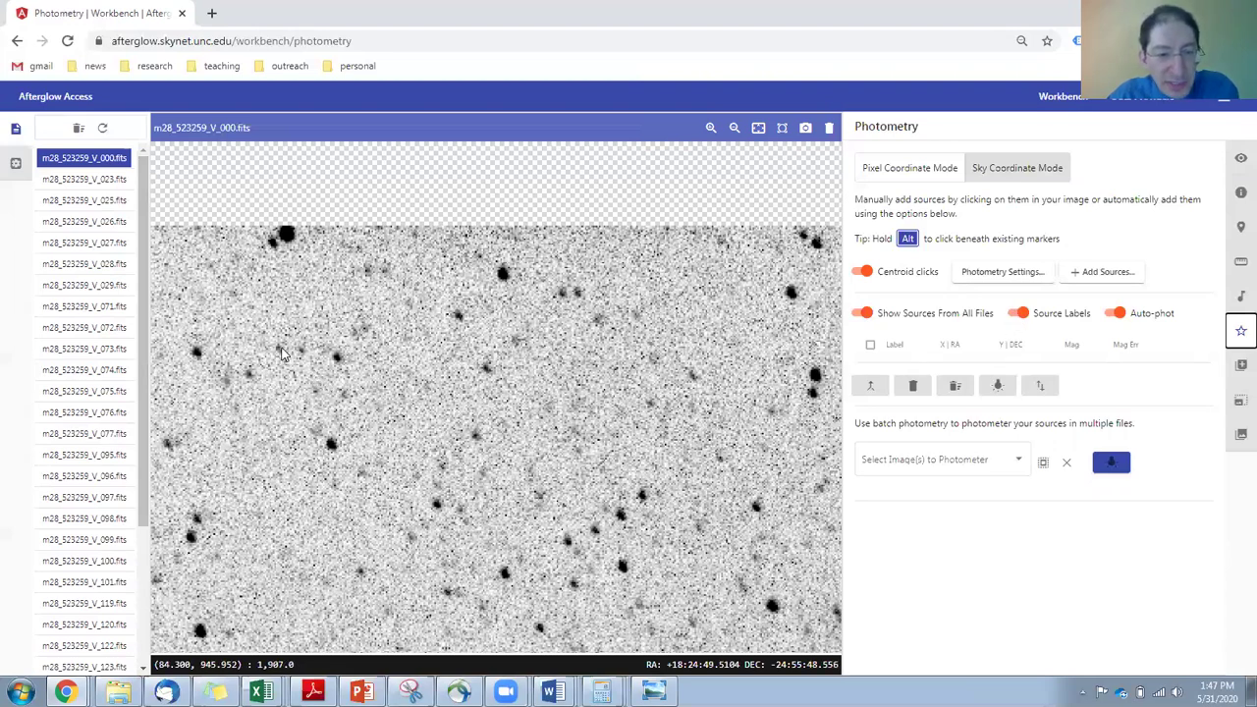
{"action": "left_click", "coordinate": [279, 354]}
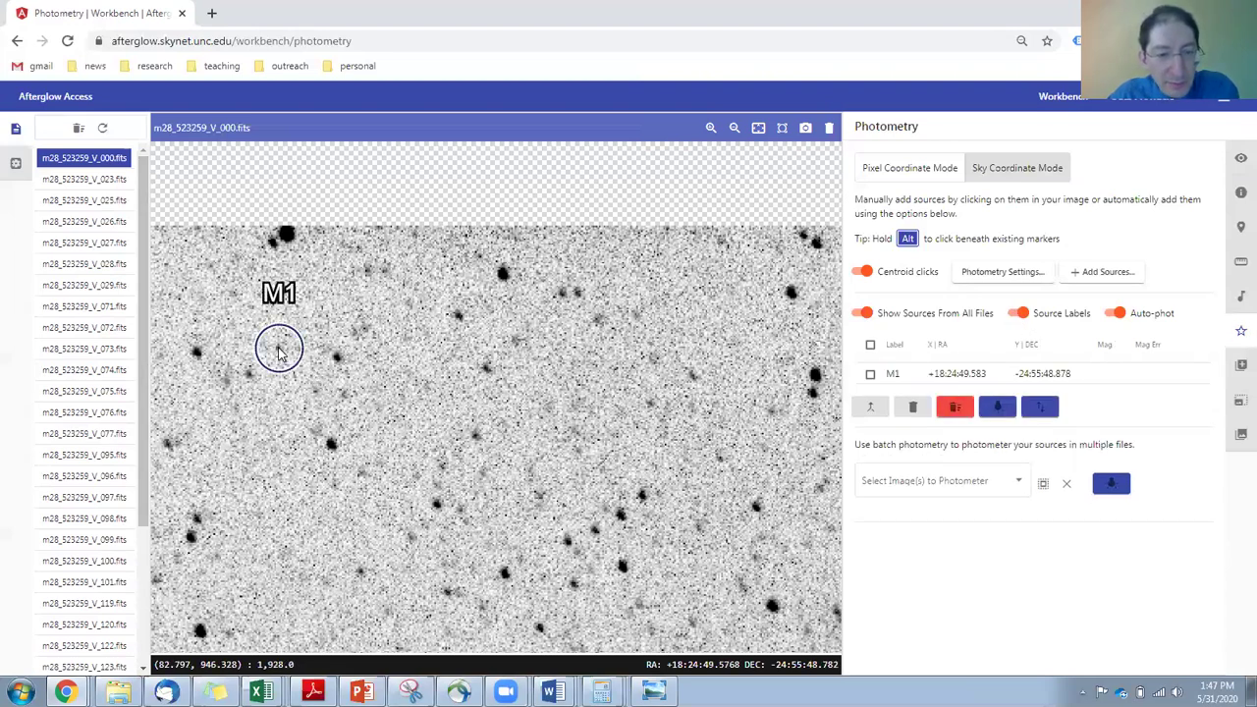
{"action": "left_click", "coordinate": [489, 373]}
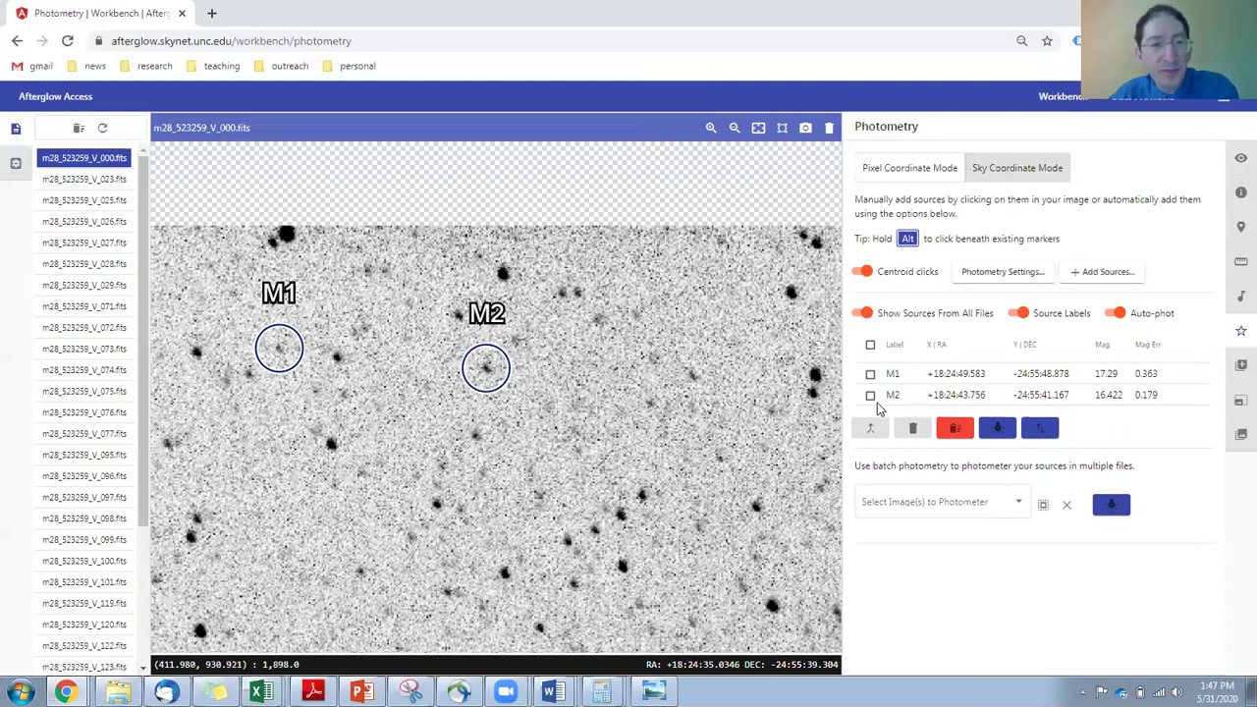
Examine where both source markers fall in m28_523259_V_023.fits and m28_523259_V_025.fits.
{"action": "left_click", "coordinate": [86, 180]}
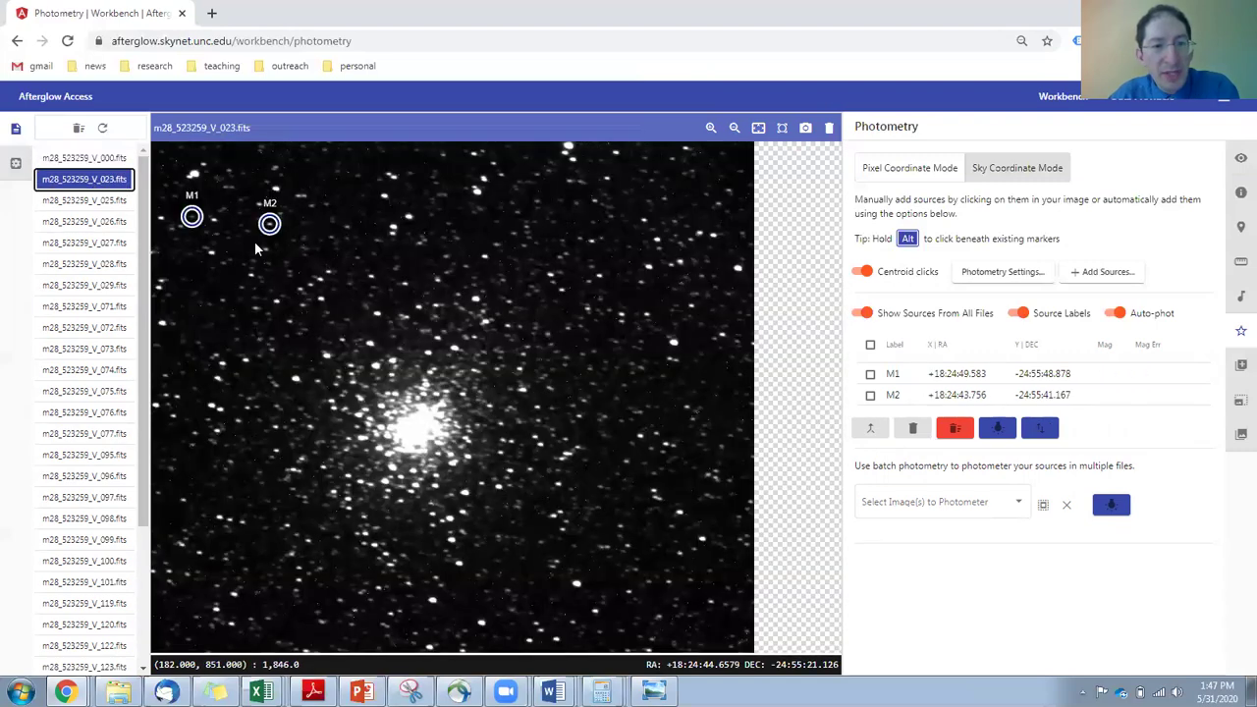
{"action": "left_click_drag", "start_coordinate": [211, 235], "coordinate": [423, 371]}
{"action": "scroll", "coordinate": [318, 258], "scroll_direction": "up", "scroll_amount": 3}
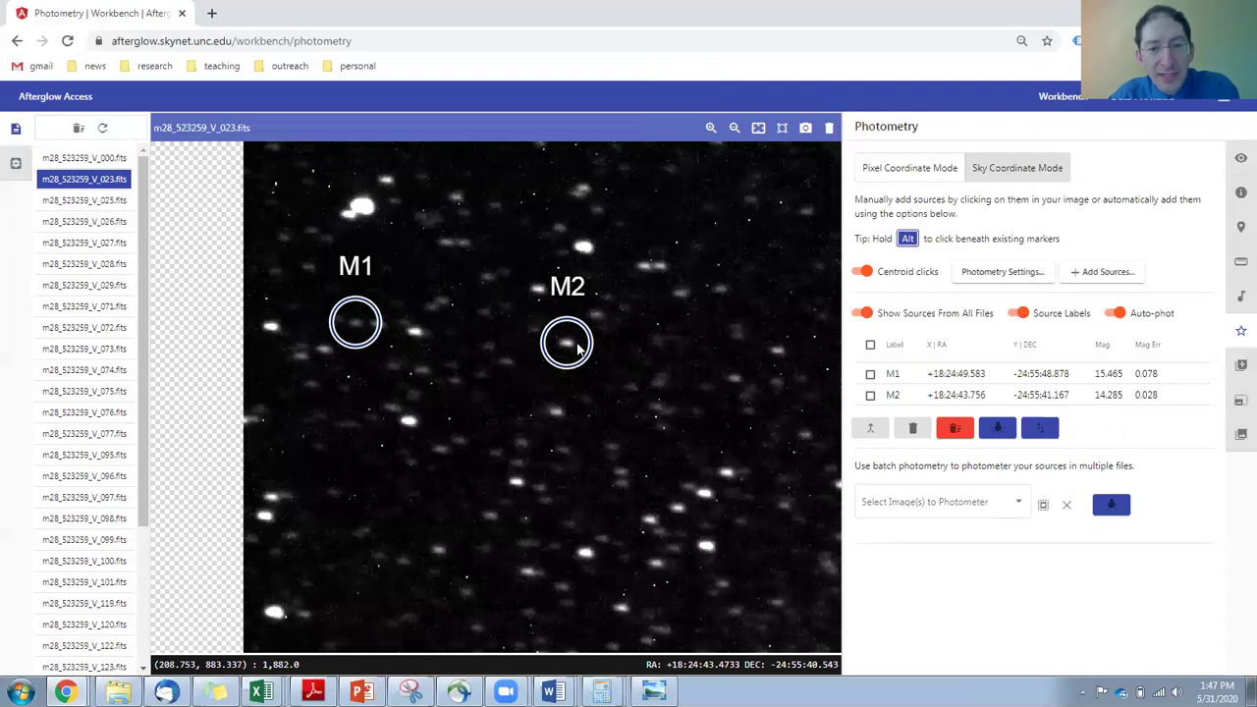
{"action": "left_click", "coordinate": [98, 200]}
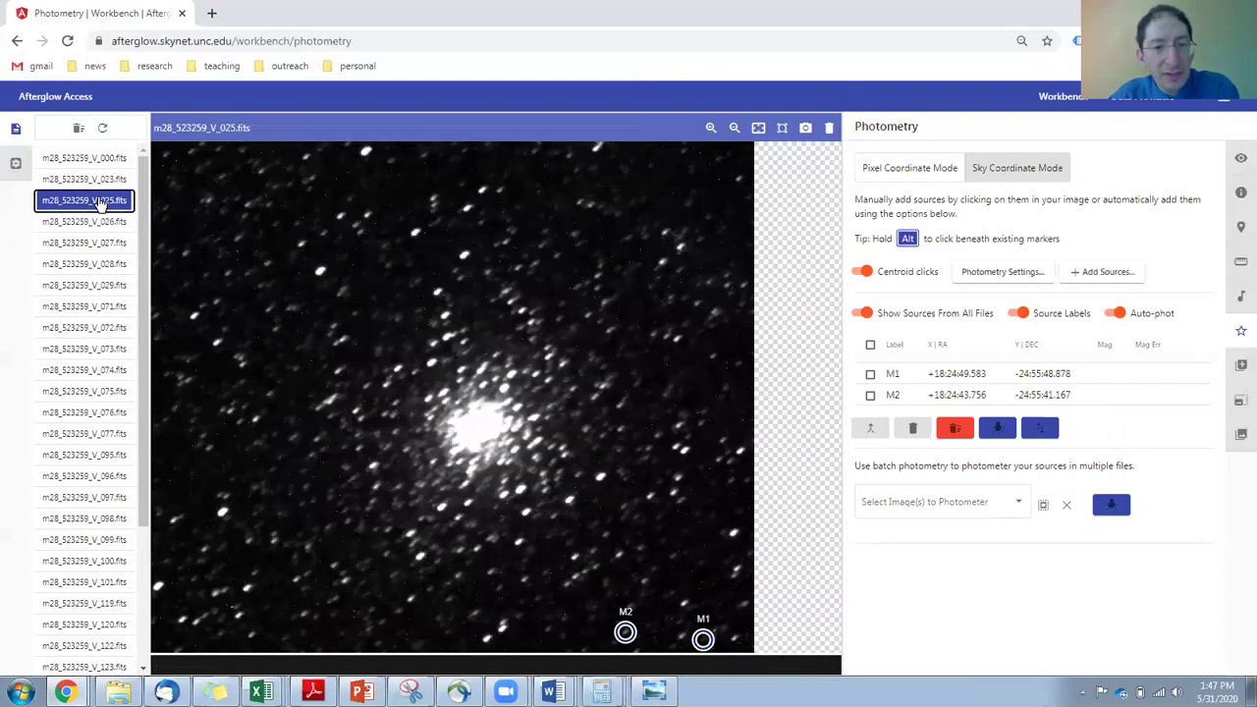
{"action": "left_click_drag", "start_coordinate": [567, 522], "coordinate": [425, 340]}
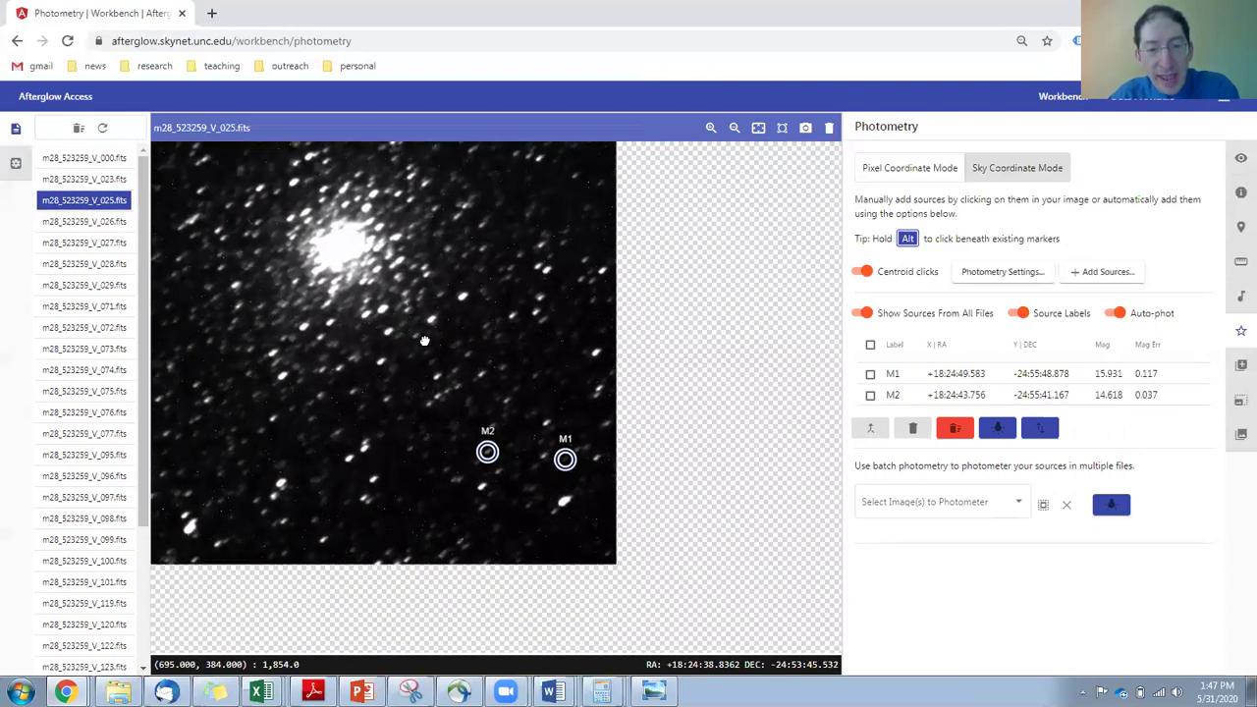
{"action": "scroll", "coordinate": [507, 429], "scroll_direction": "up", "scroll_amount": 5}
{"action": "left_click_drag", "start_coordinate": [547, 488], "coordinate": [506, 414]}
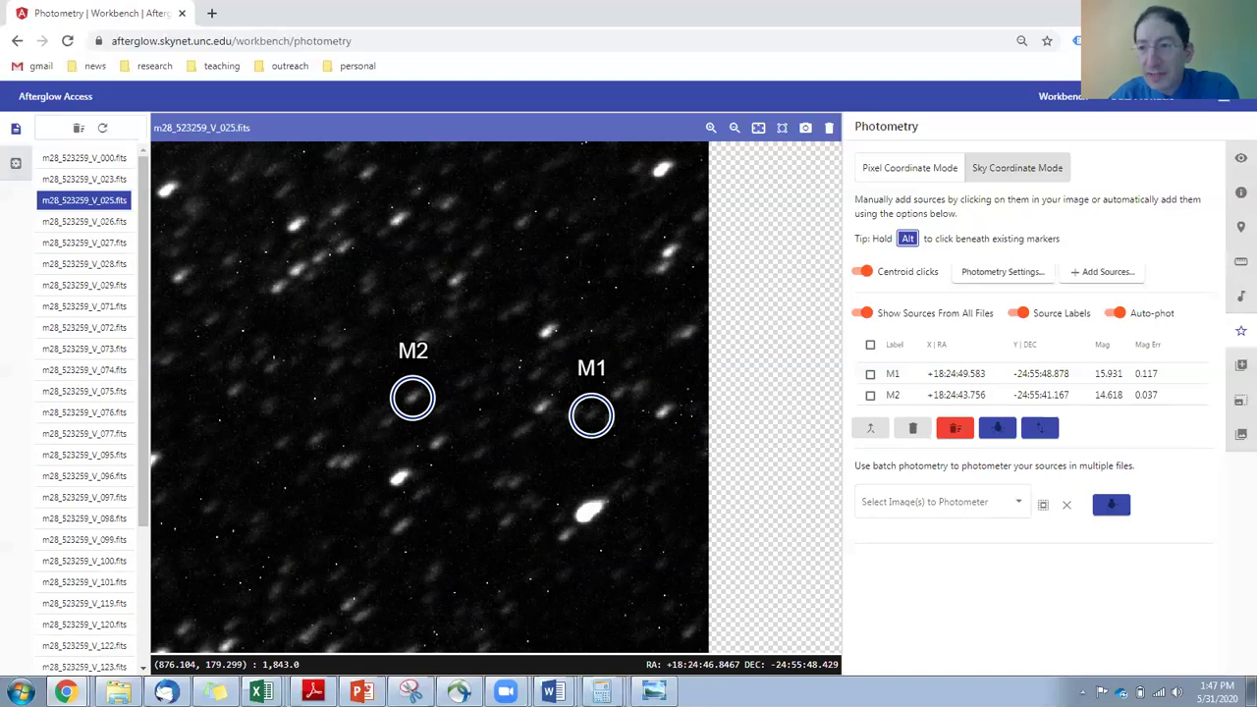
Rotate m28_523259_V_025.fits by 180 degrees, and check the source markers there and in m28_523259_V_026.fits.
{"action": "left_click", "coordinate": [1240, 161]}
{"action": "left_click", "coordinate": [1038, 526]}
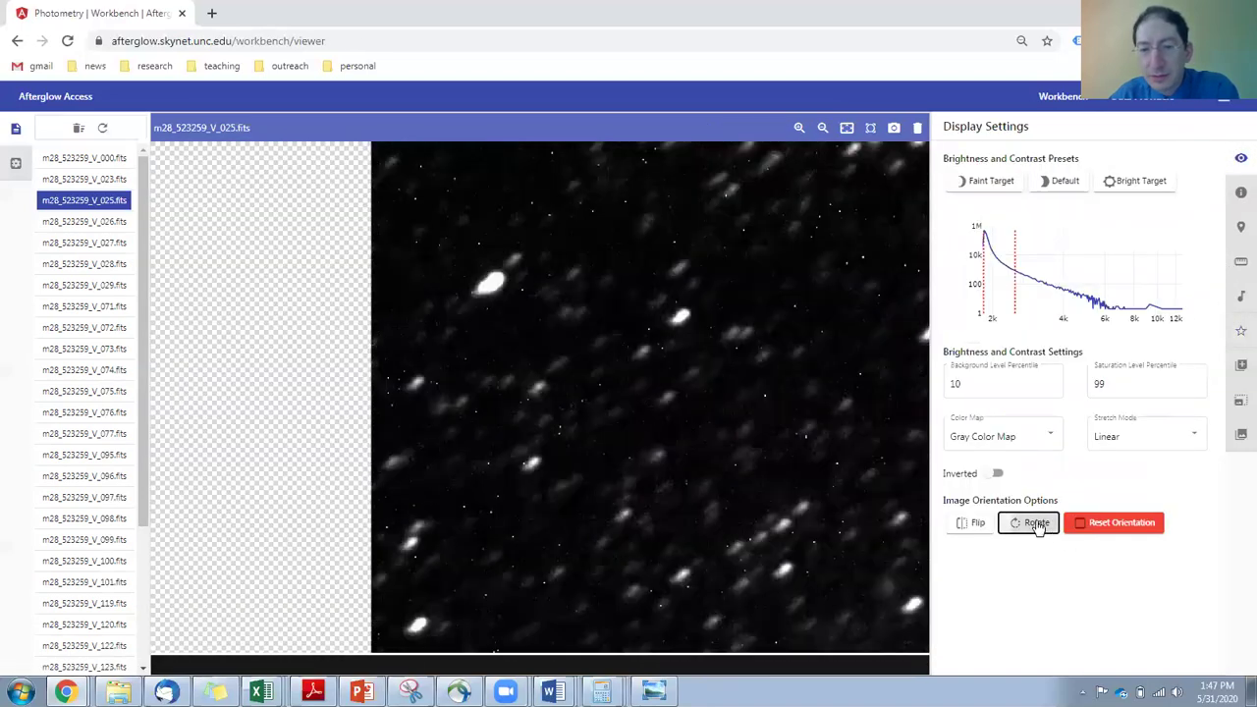
{"action": "scroll", "coordinate": [658, 401], "scroll_direction": "down", "scroll_amount": 2}
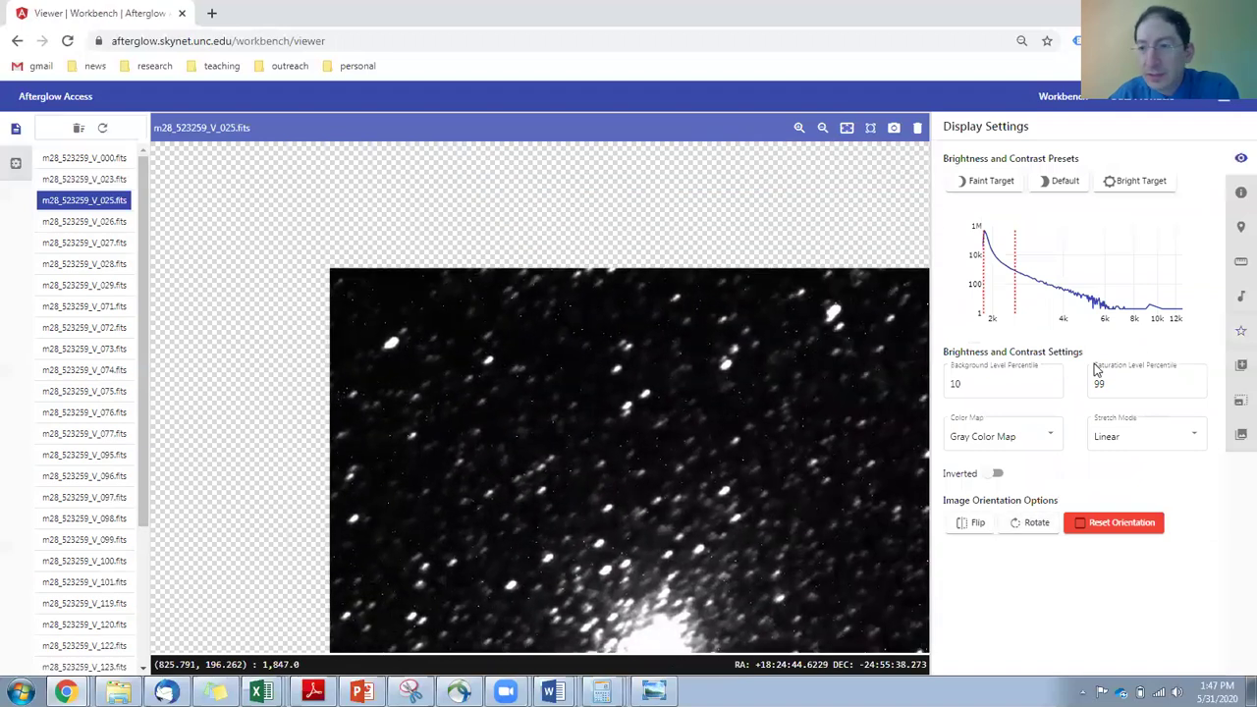
{"action": "left_click", "coordinate": [1239, 331]}
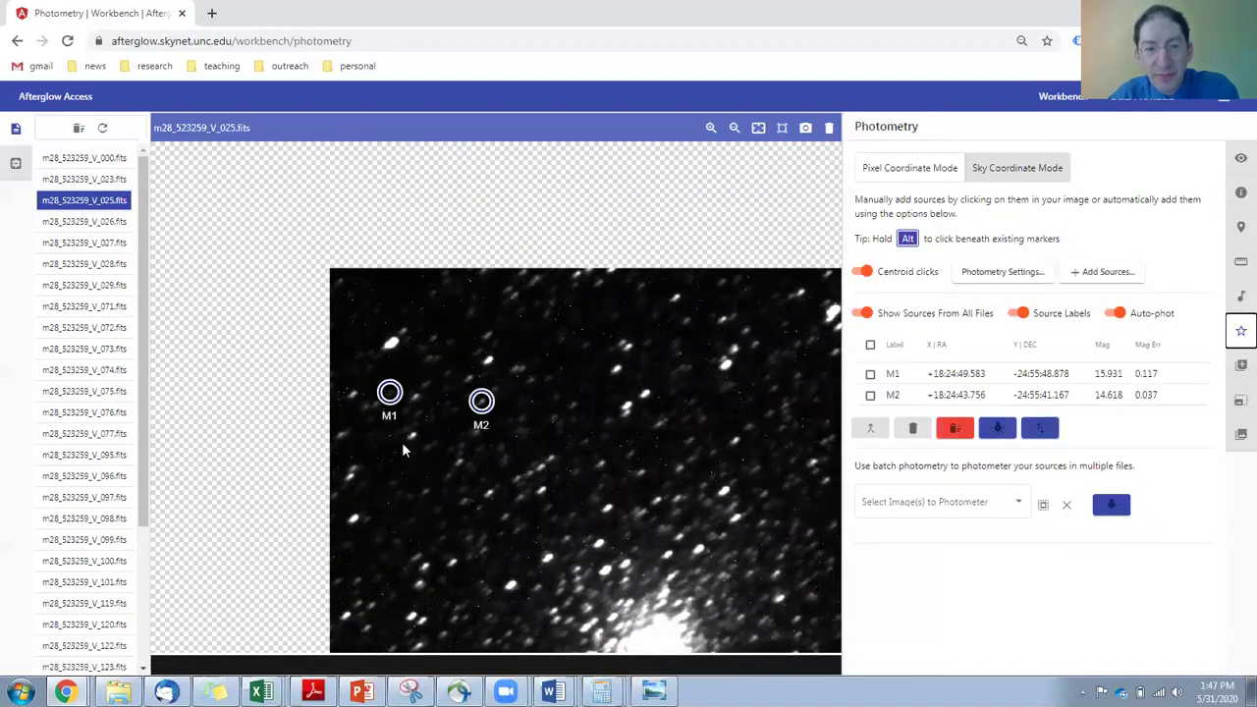
{"action": "scroll", "coordinate": [452, 402], "scroll_direction": "up", "scroll_amount": 2}
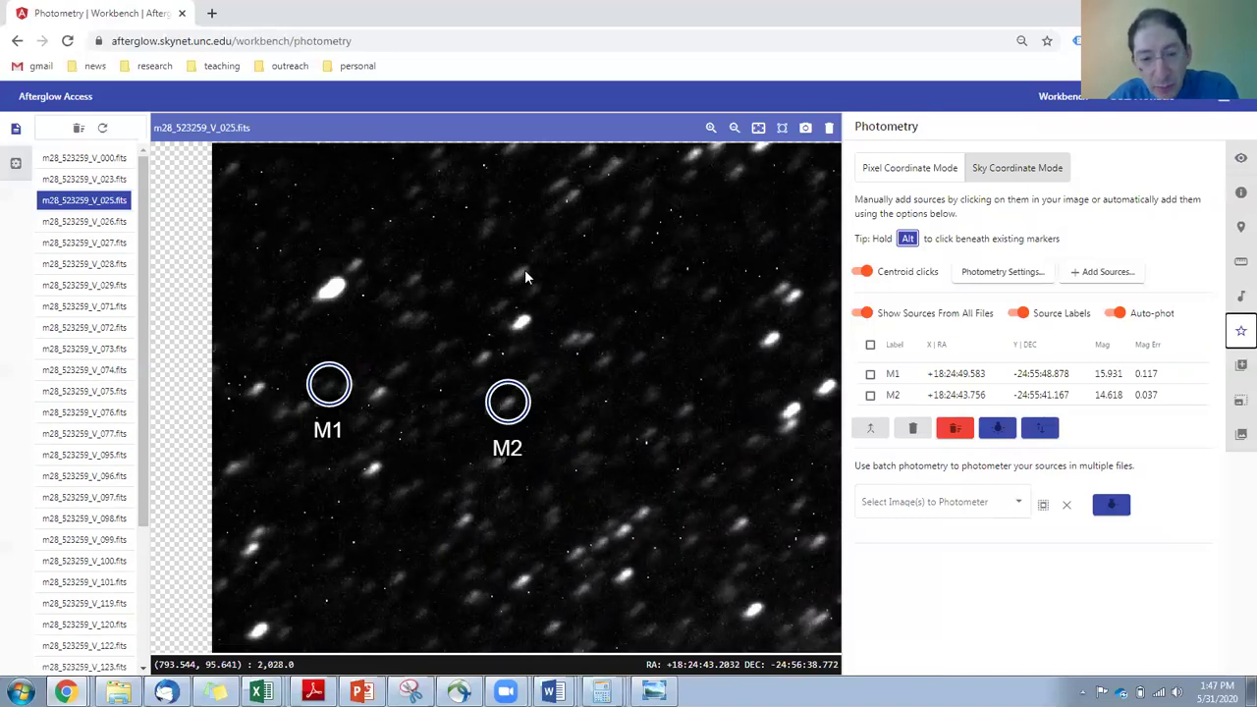
{"action": "left_click", "coordinate": [84, 222]}
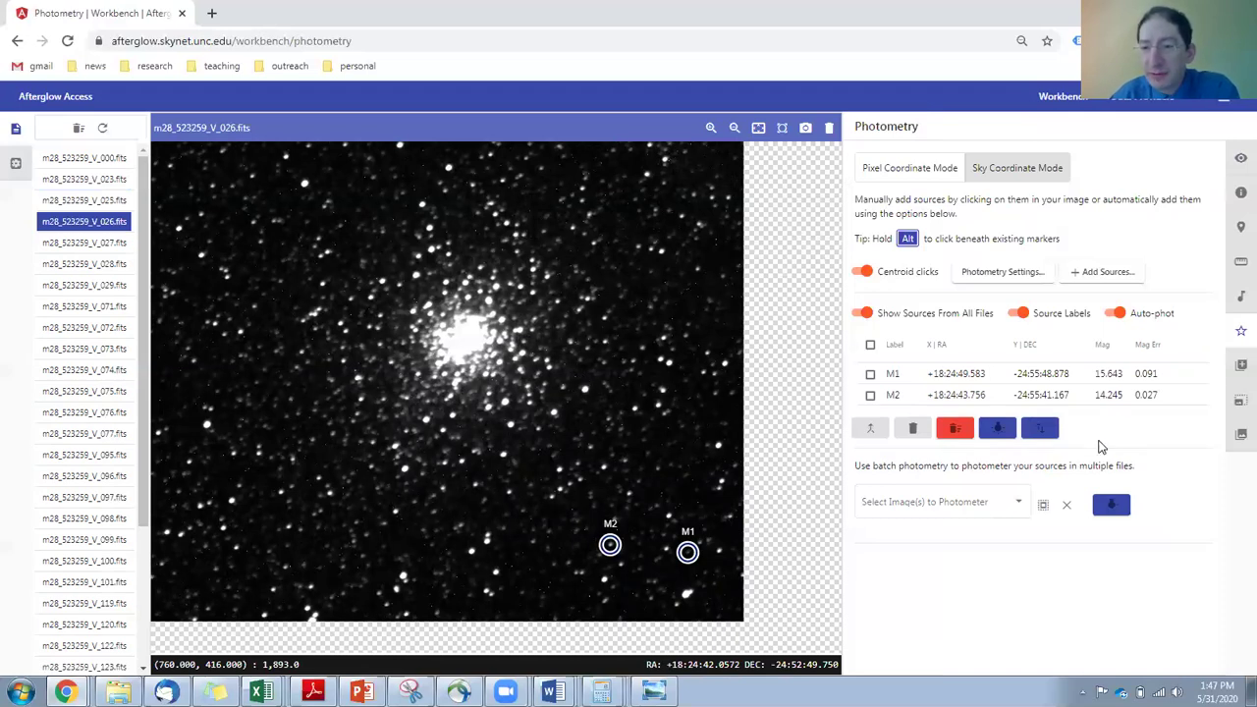
Choose all image files for batch photometry and select both marked sources for measurement.
{"action": "left_click", "coordinate": [1022, 505]}
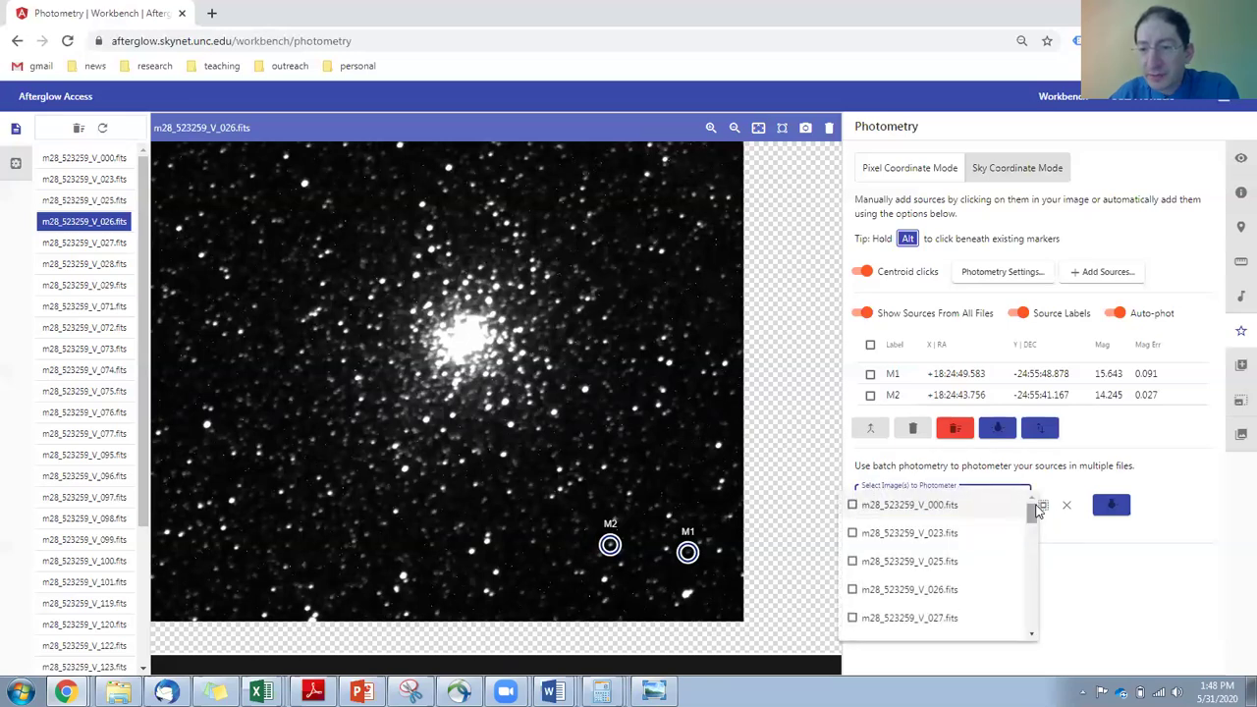
{"action": "left_click", "coordinate": [1045, 513]}
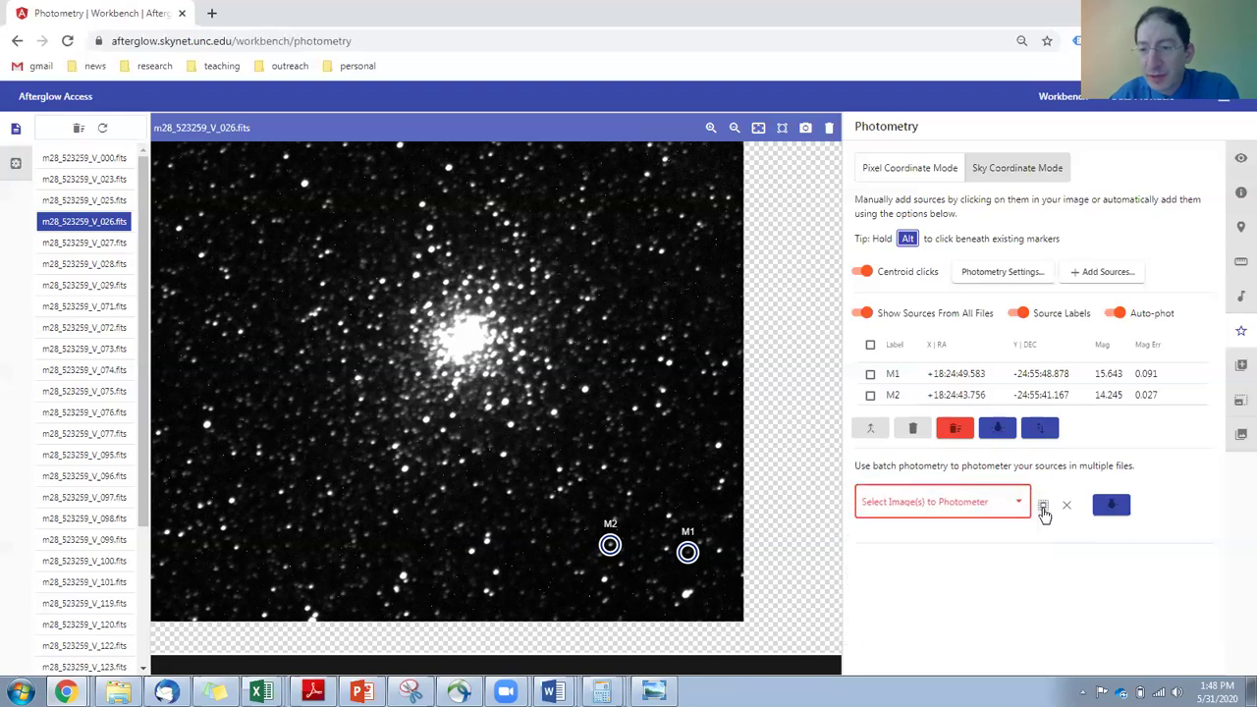
{"action": "left_click", "coordinate": [1044, 512]}
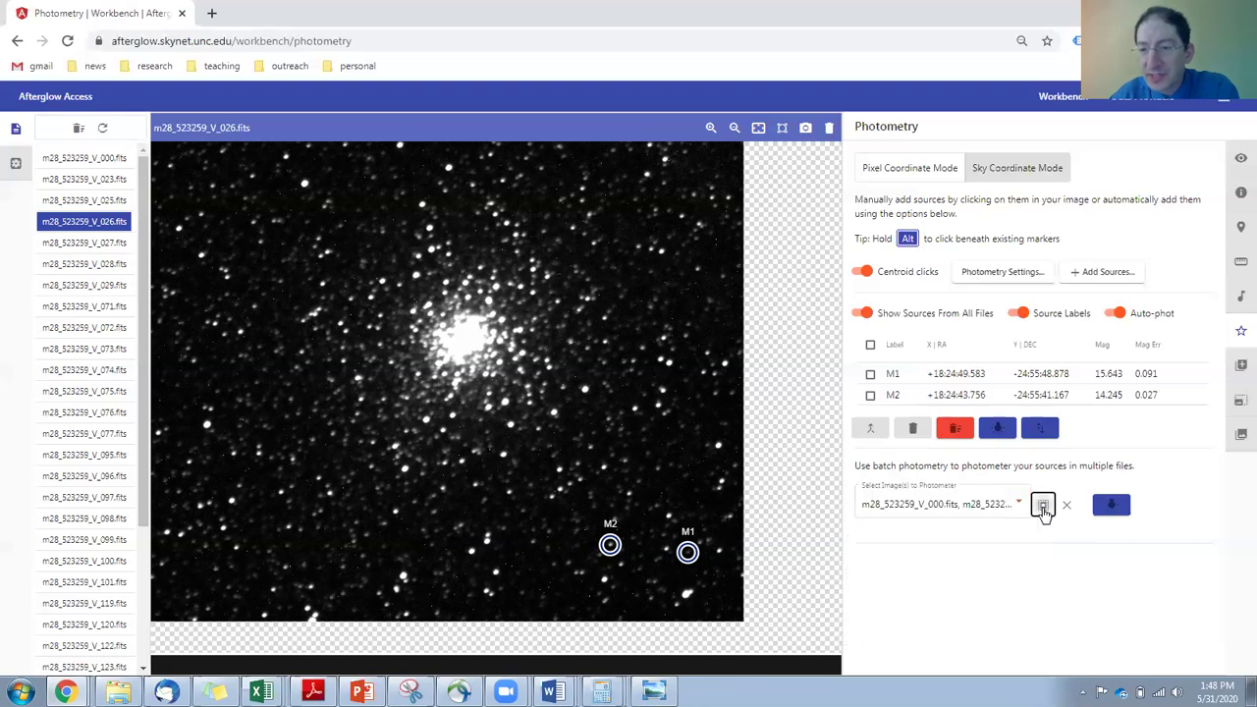
{"action": "left_click", "coordinate": [870, 375]}
{"action": "left_click", "coordinate": [871, 395]}
{"action": "left_click", "coordinate": [870, 394]}
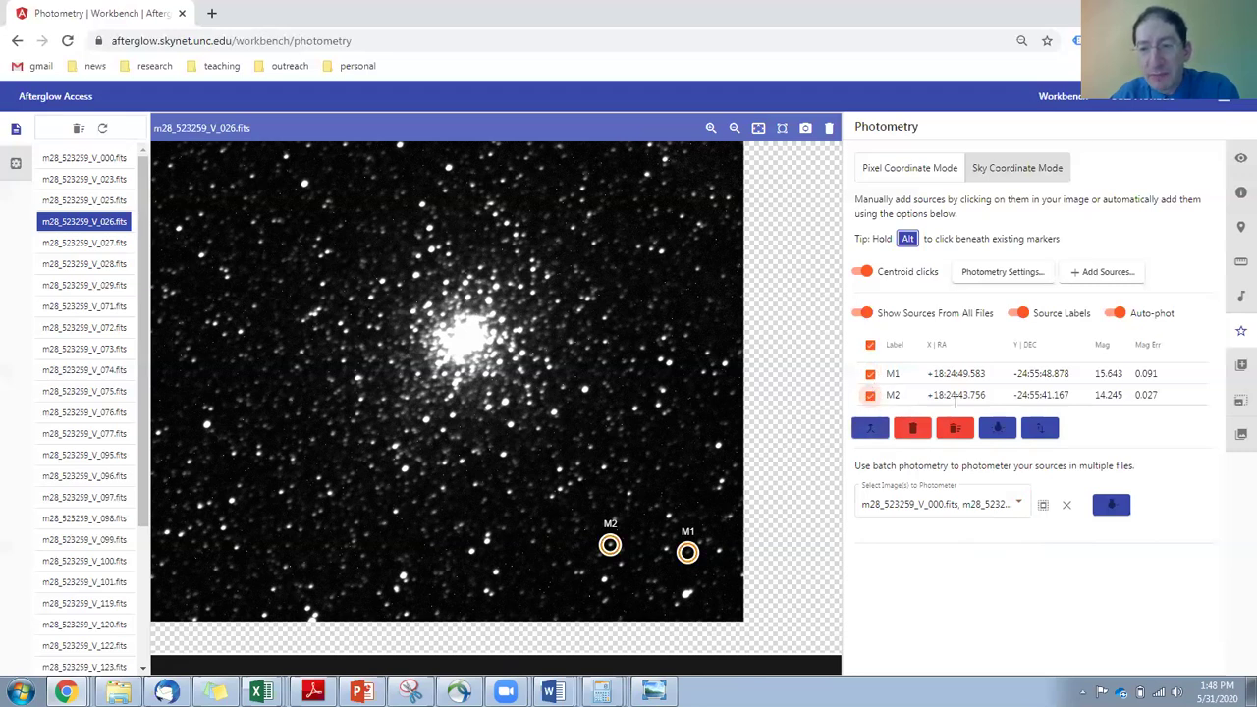
Review the chosen image list, run batch photometry on both sources, and download the batch photometry data.
{"action": "left_click", "coordinate": [1017, 505]}
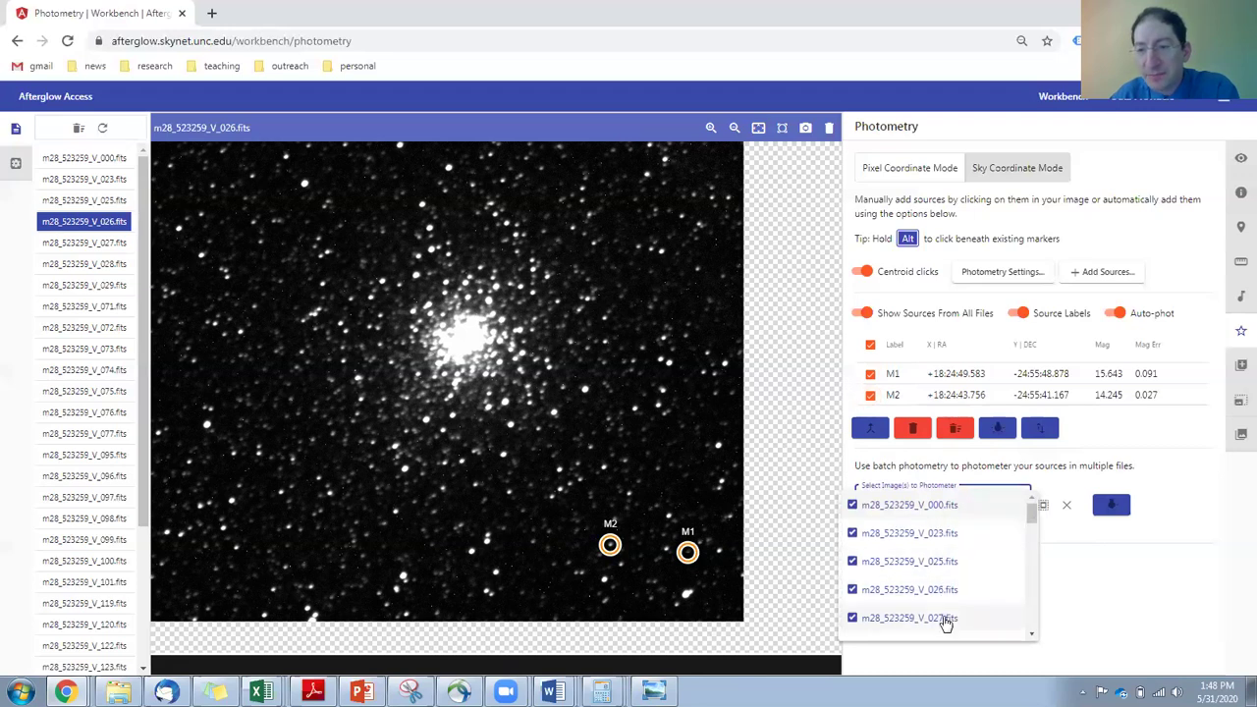
{"action": "left_click", "coordinate": [1121, 576]}
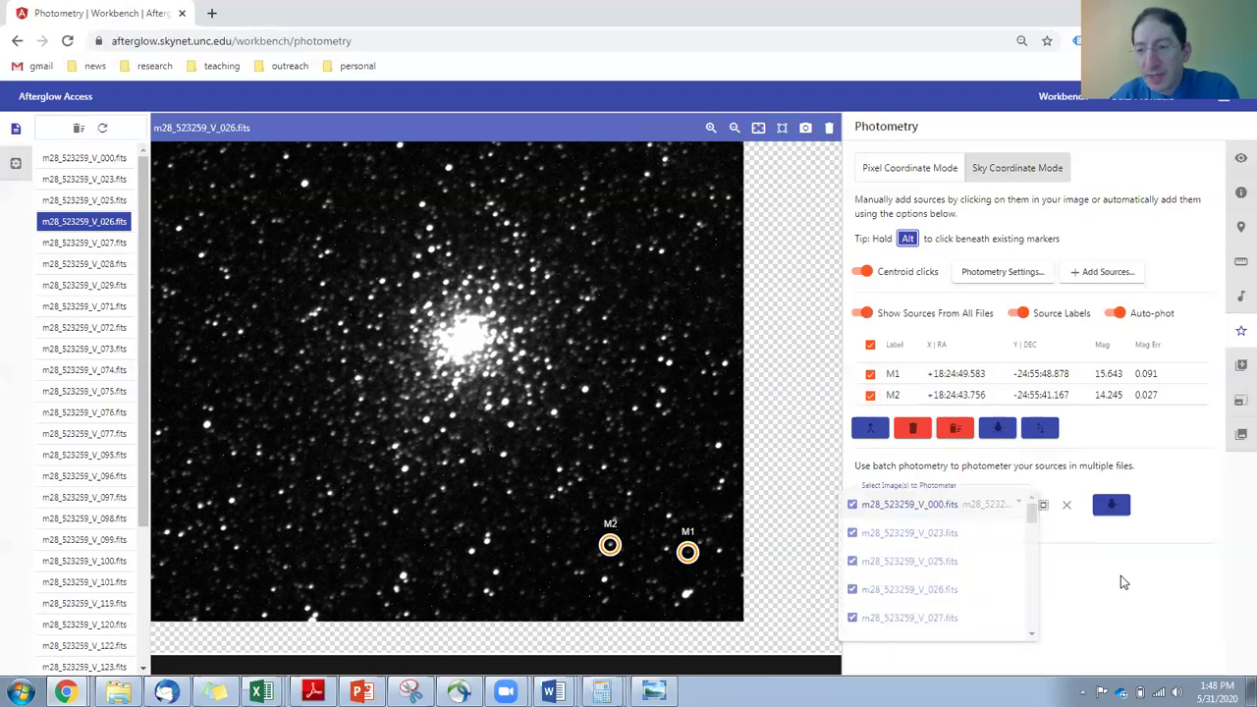
{"action": "left_click", "coordinate": [1113, 508]}
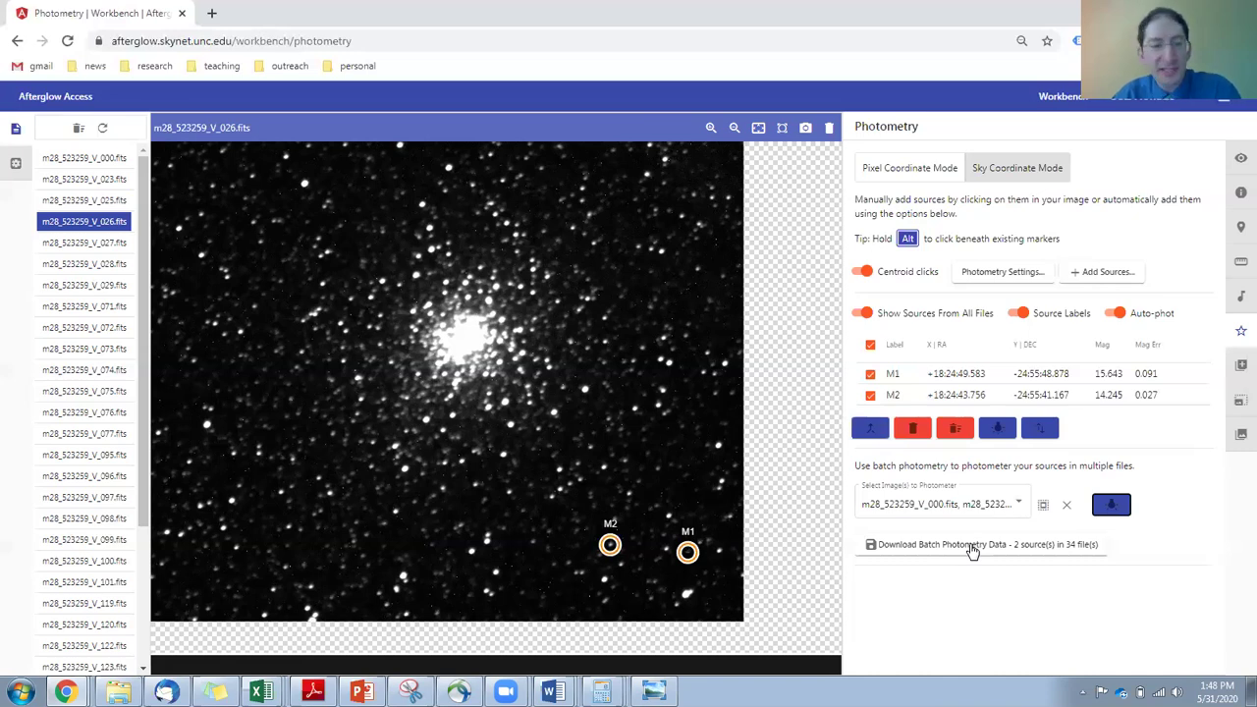
{"action": "left_click", "coordinate": [972, 550]}
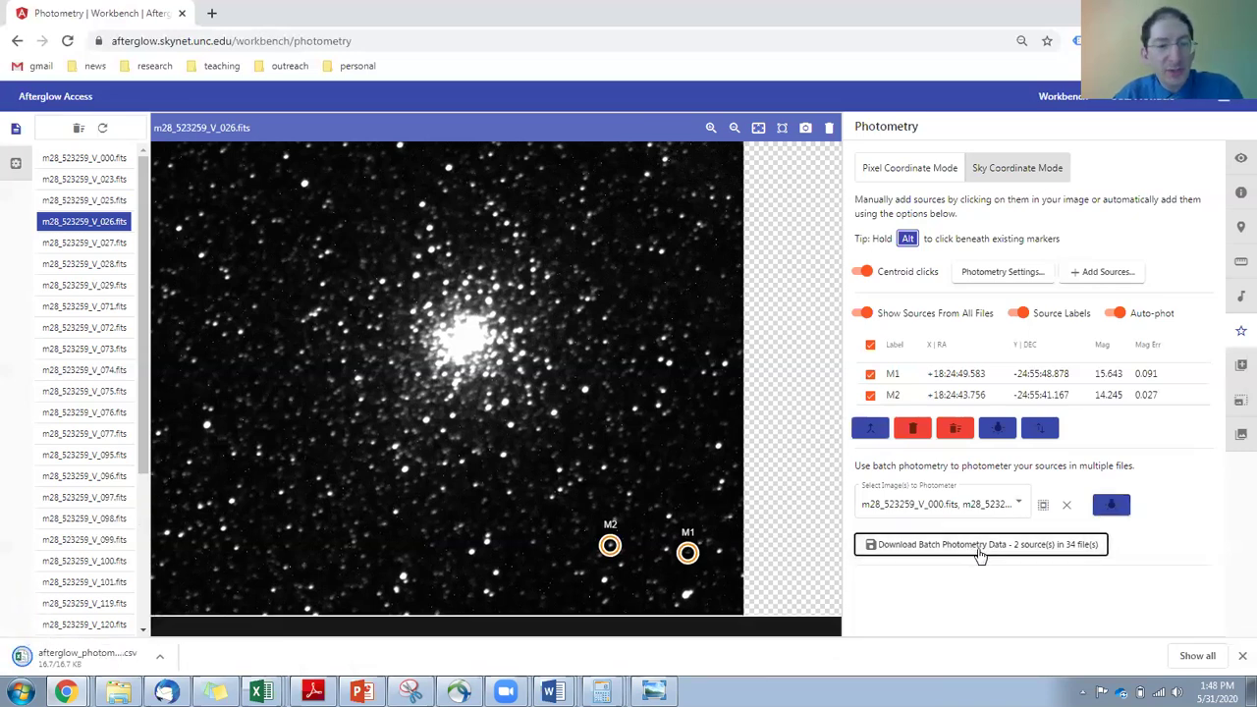